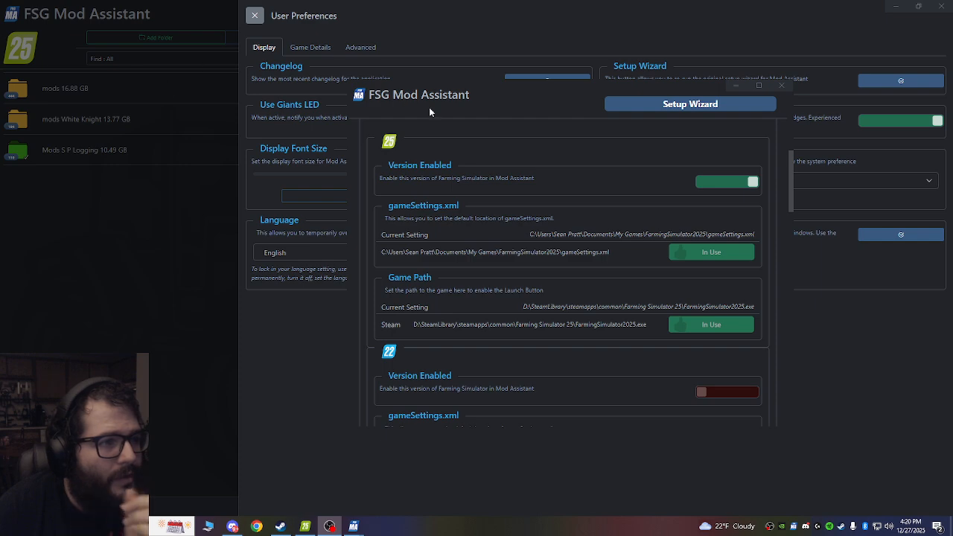
click(486, 111)
drag(480, 128, 513, 99)
drag(512, 99, 519, 108)
drag(608, 86, 506, 112)
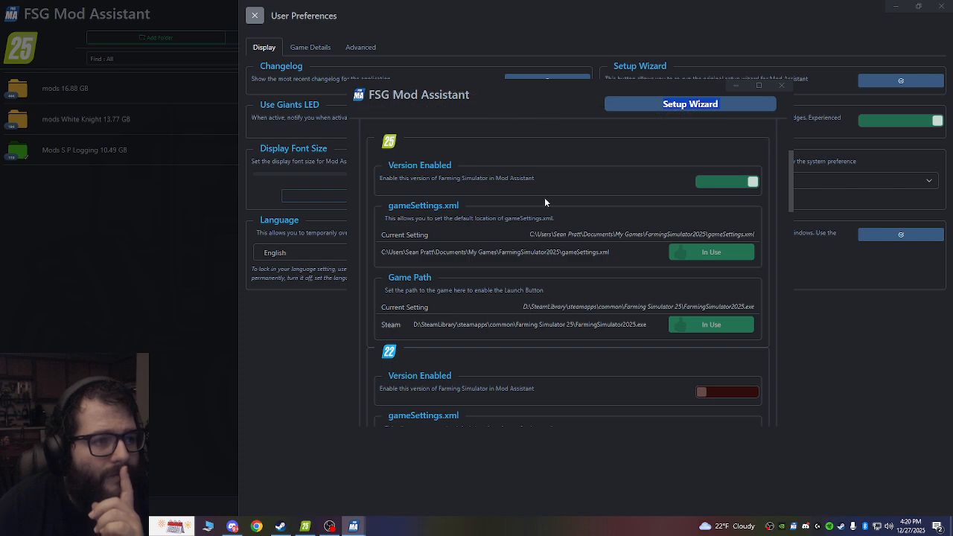
key(ctrl+a)
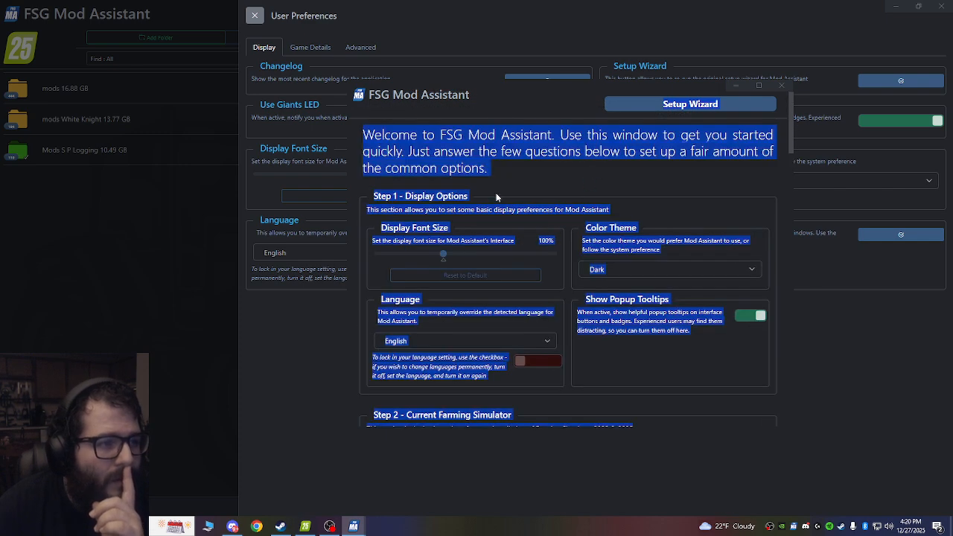
click(411, 194)
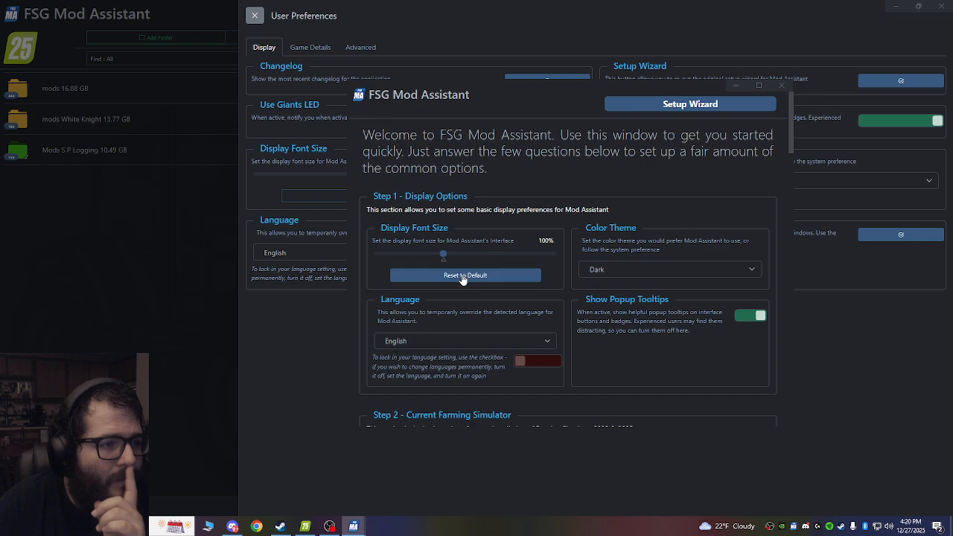
Lock in English as the language in the setup wizard's display options.
scroll(495, 313, down, 1)
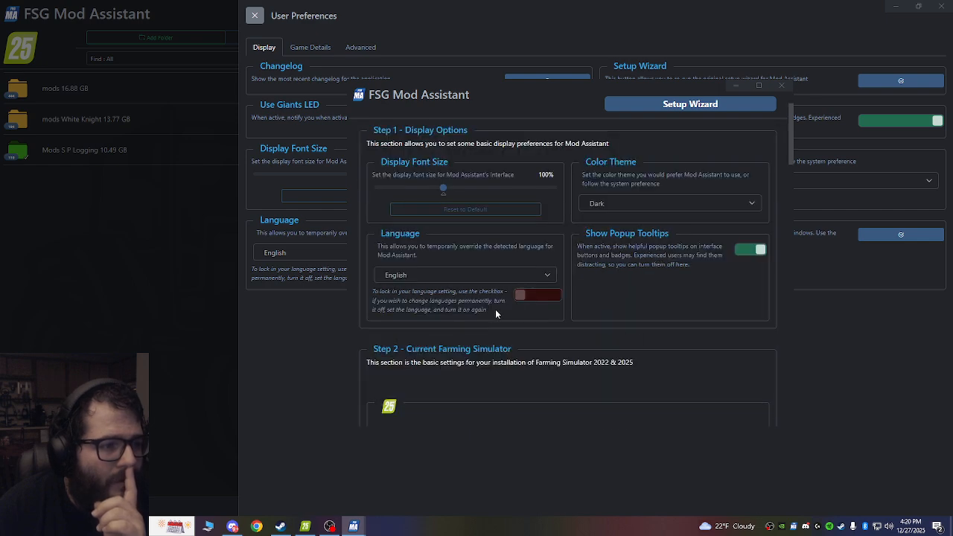
click(532, 296)
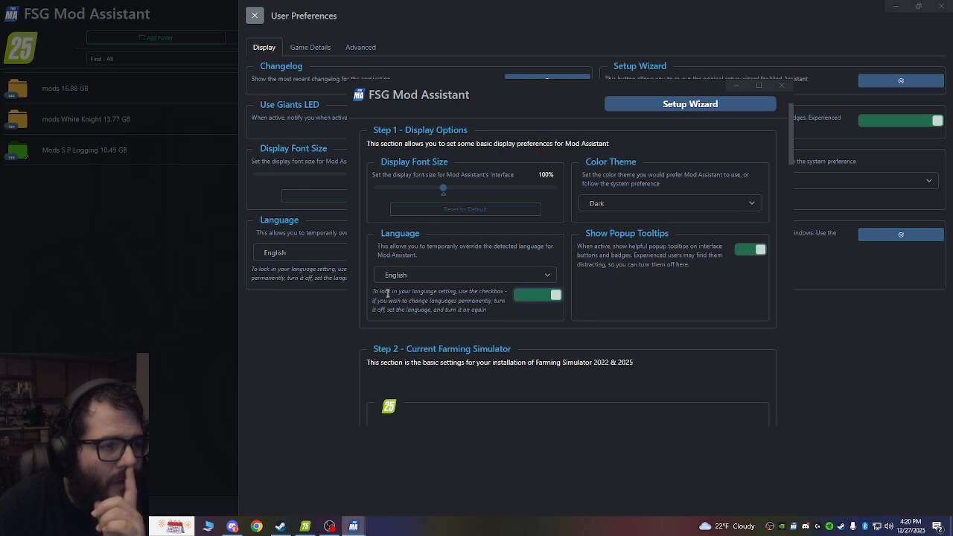
Review the setup wizard's current game, pre-existing collections and older version sections, and close the wizard and the user preferences.
scroll(413, 277, down, 2)
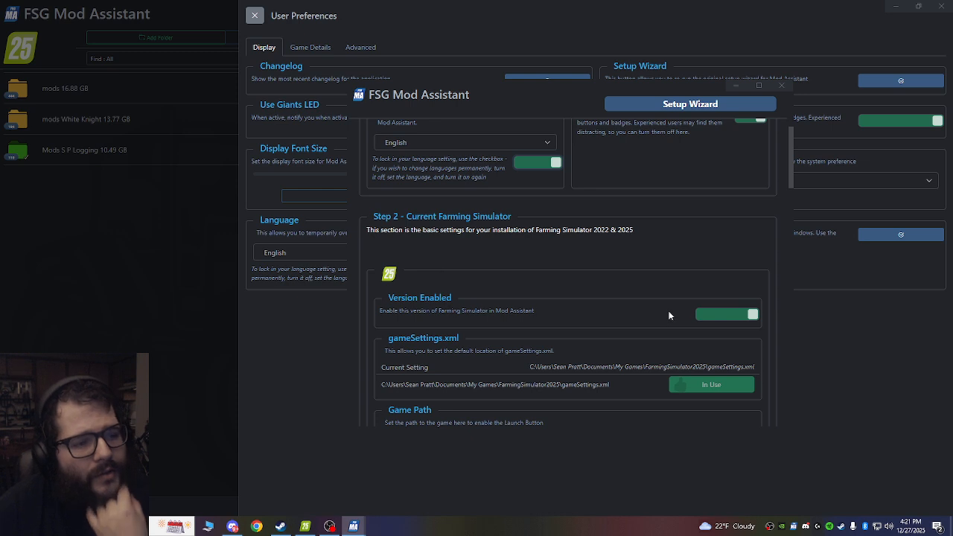
scroll(605, 322, down, 1)
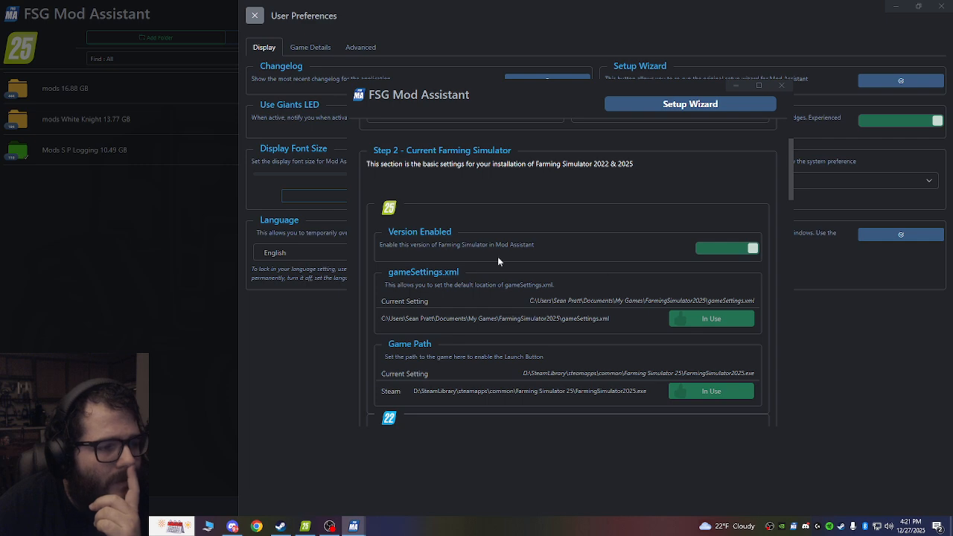
scroll(578, 269, down, 5)
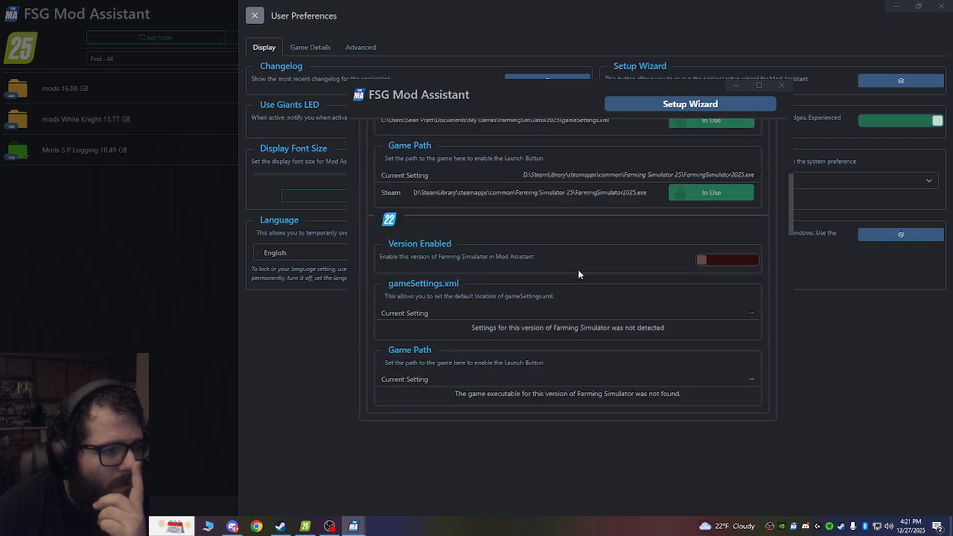
scroll(578, 269, up, 4)
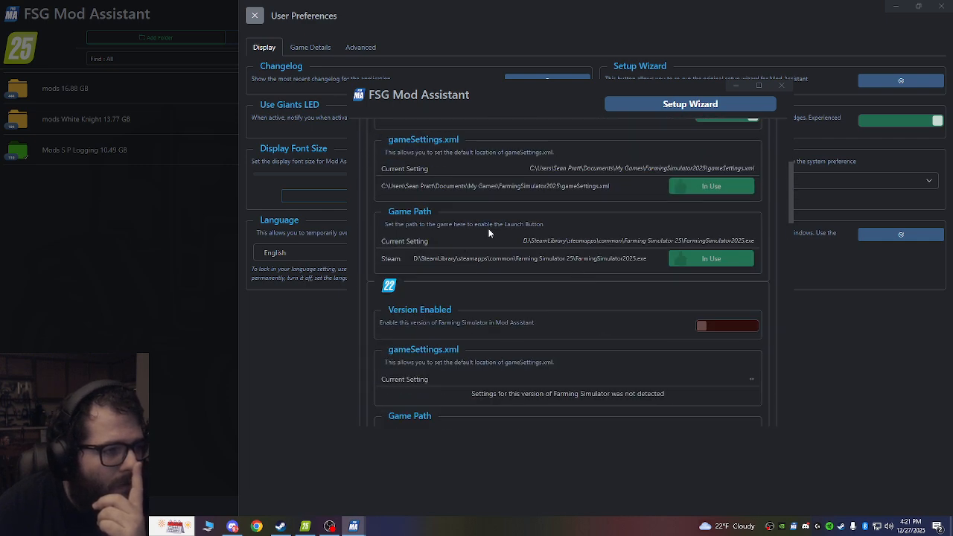
scroll(510, 172, down, 5)
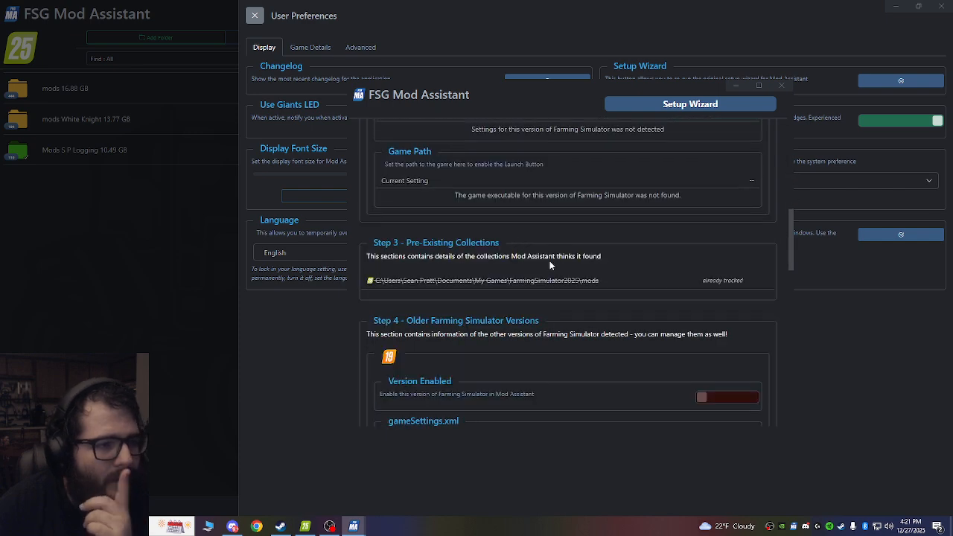
scroll(481, 254, down, 1)
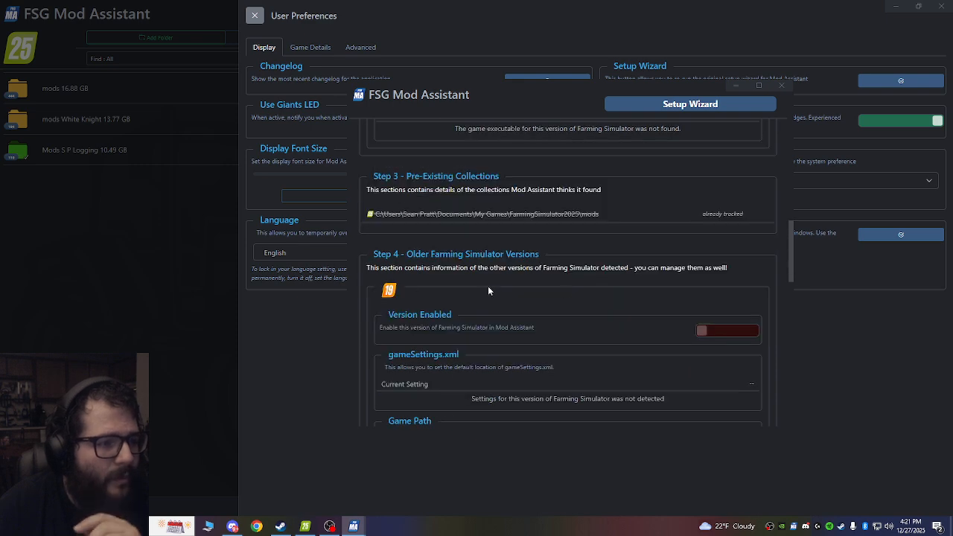
scroll(631, 287, down, 4)
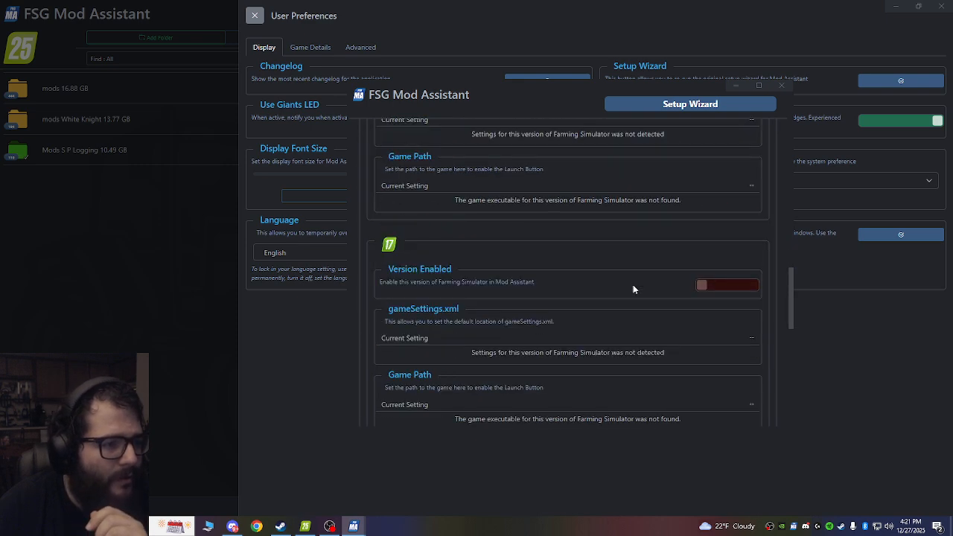
scroll(524, 235, down, 5)
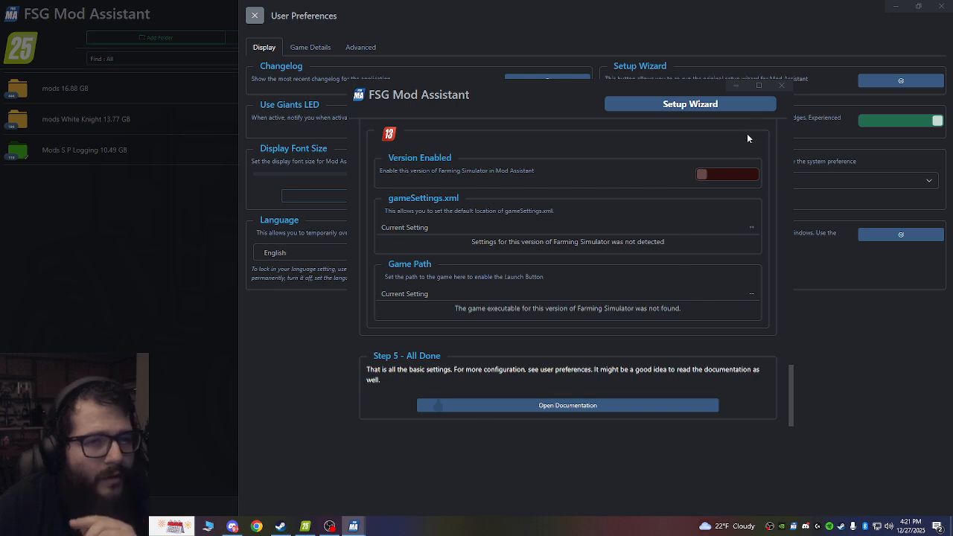
click(782, 87)
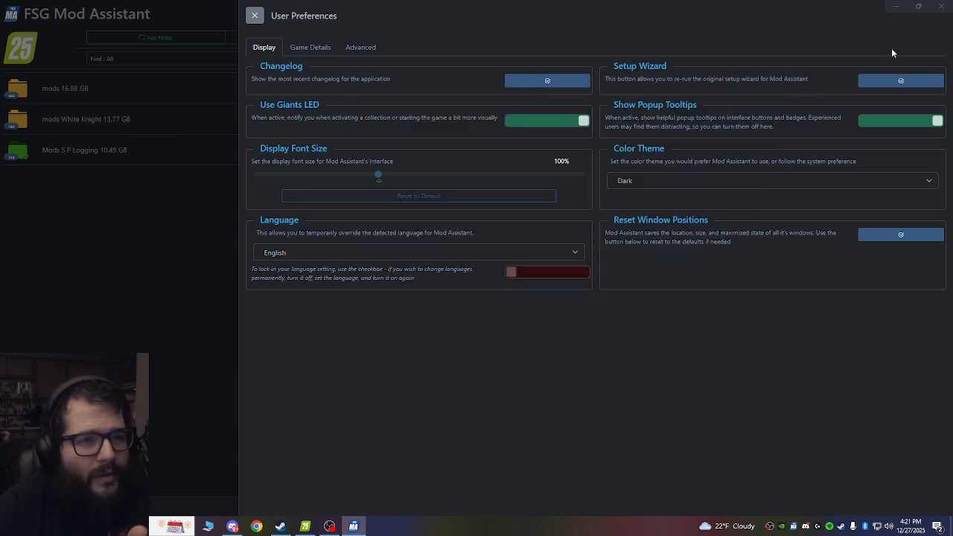
click(942, 6)
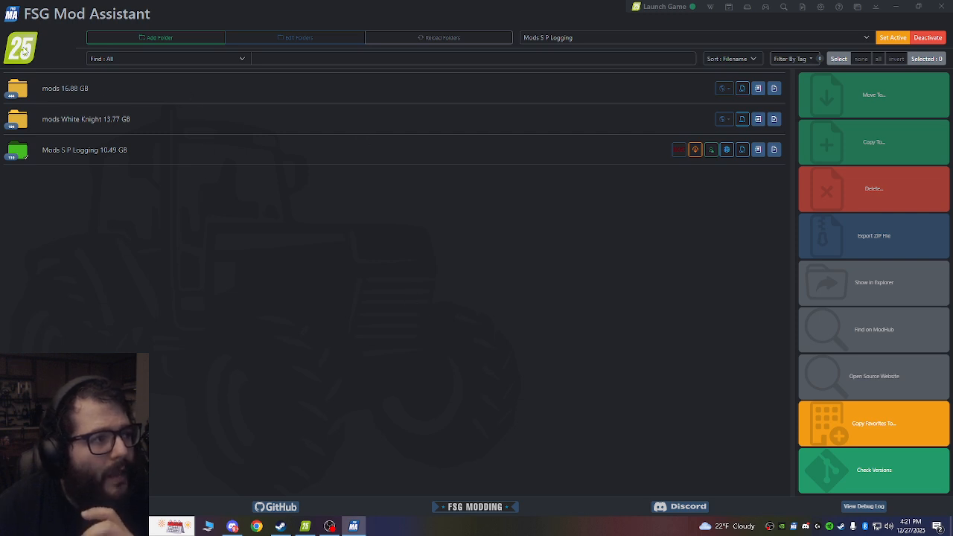
Check which Farming Simulator versions can be made active, and close the game version list.
click(24, 49)
click(285, 235)
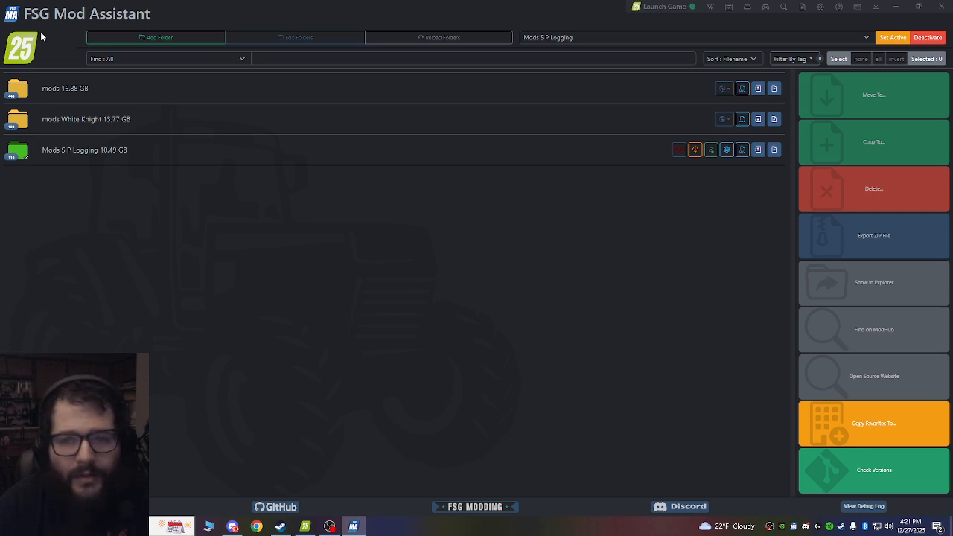
click(28, 54)
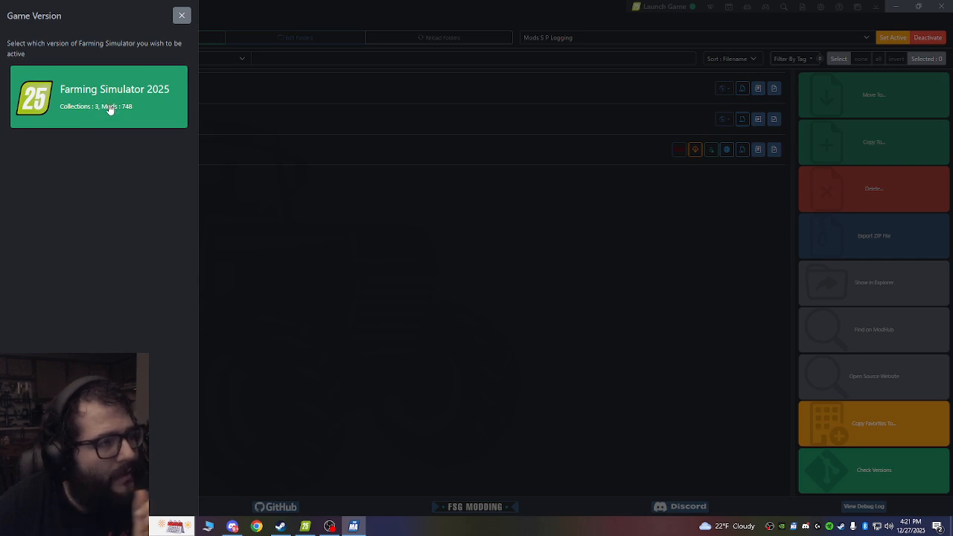
click(181, 15)
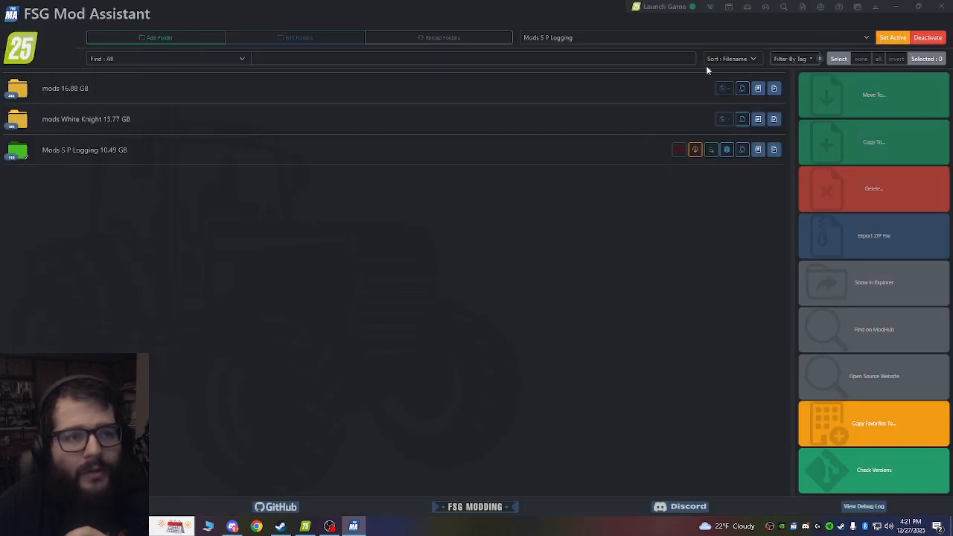
Open the Farming Simulator 2025 game details in the user preferences and highlight the gameSettings.xml heading.
click(822, 9)
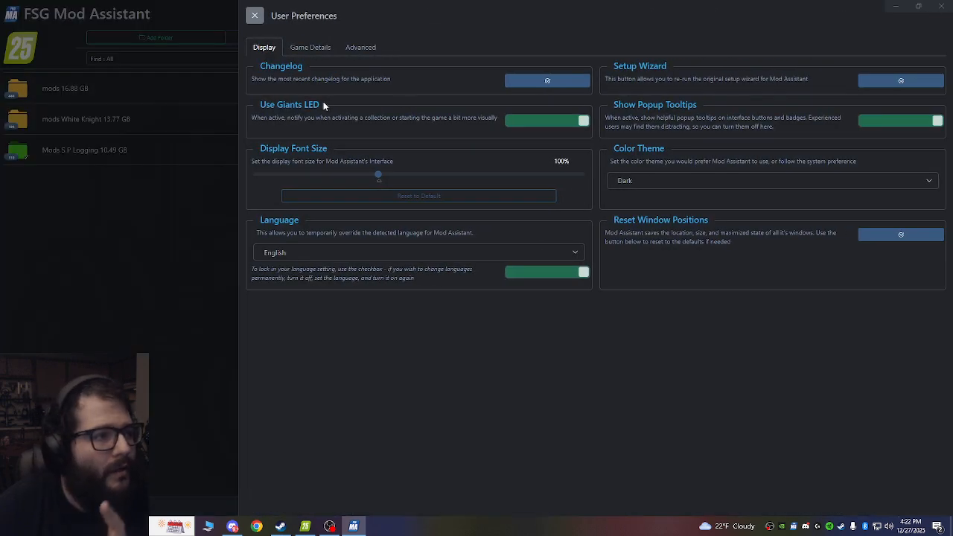
click(311, 48)
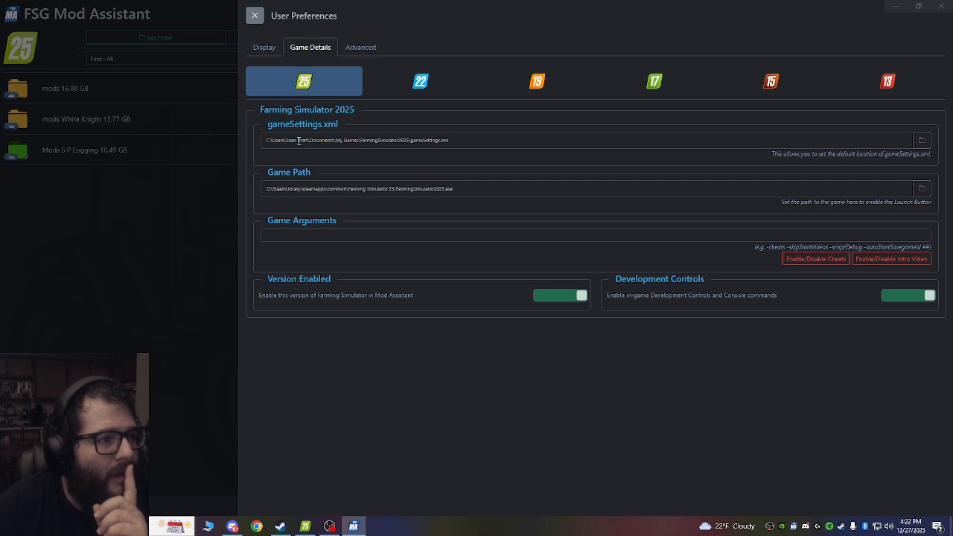
drag(313, 125, 347, 130)
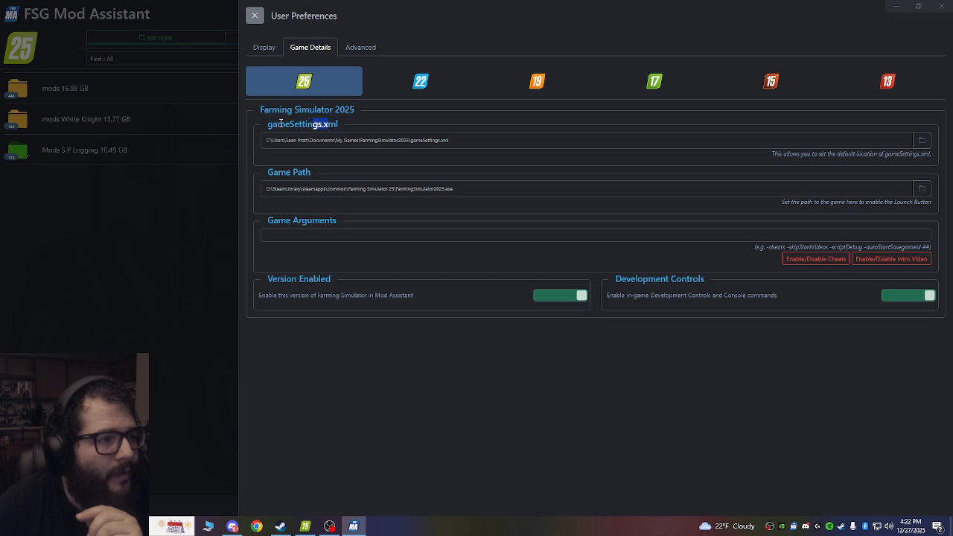
drag(268, 124, 335, 123)
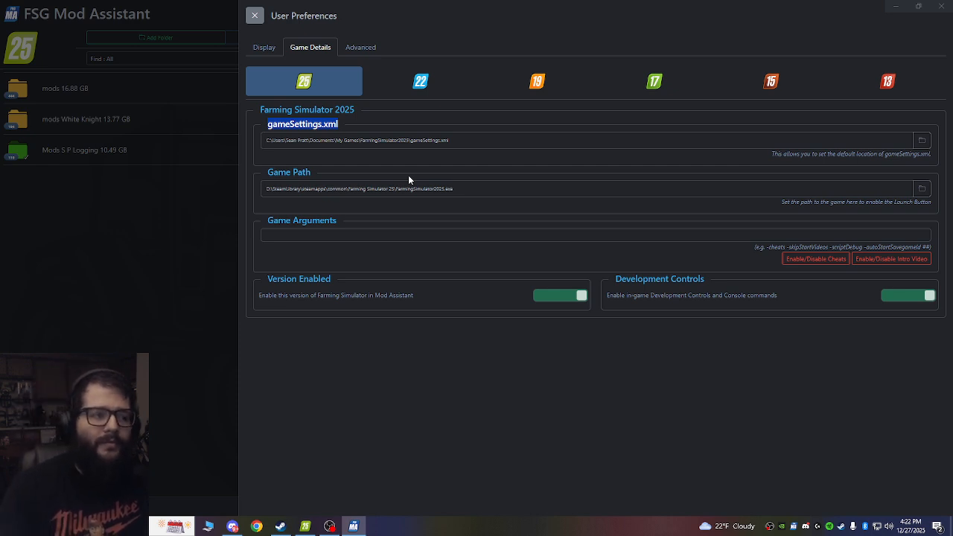
Locate the gameSettings file in the FarmingSimulator2025 folder using its desktop shortcut, and close the folder.
key(super+d)
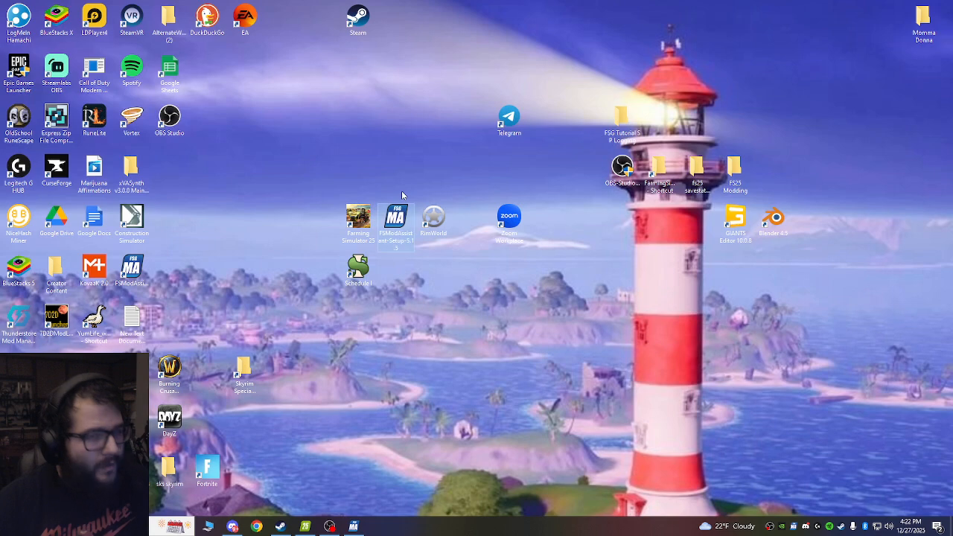
double_click(662, 175)
click(402, 28)
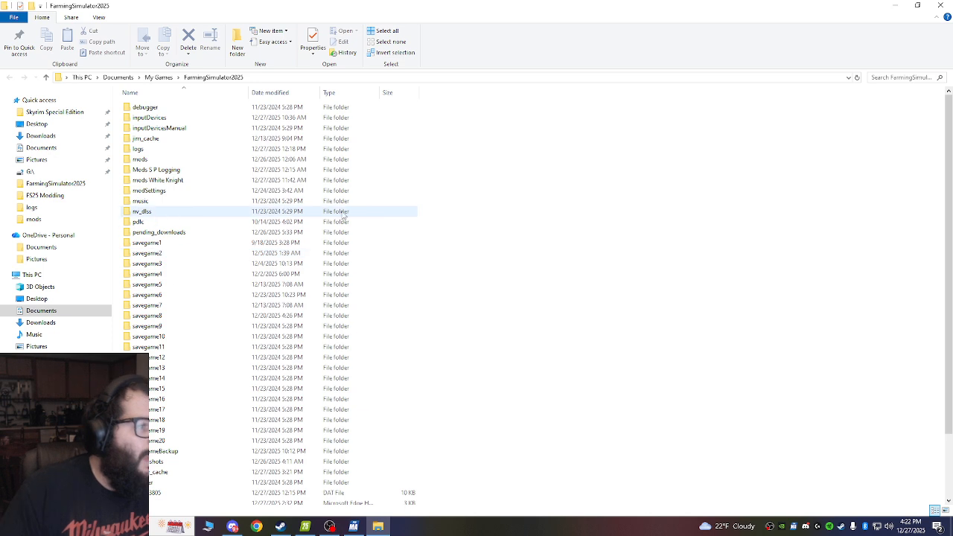
scroll(387, 298, down, 2)
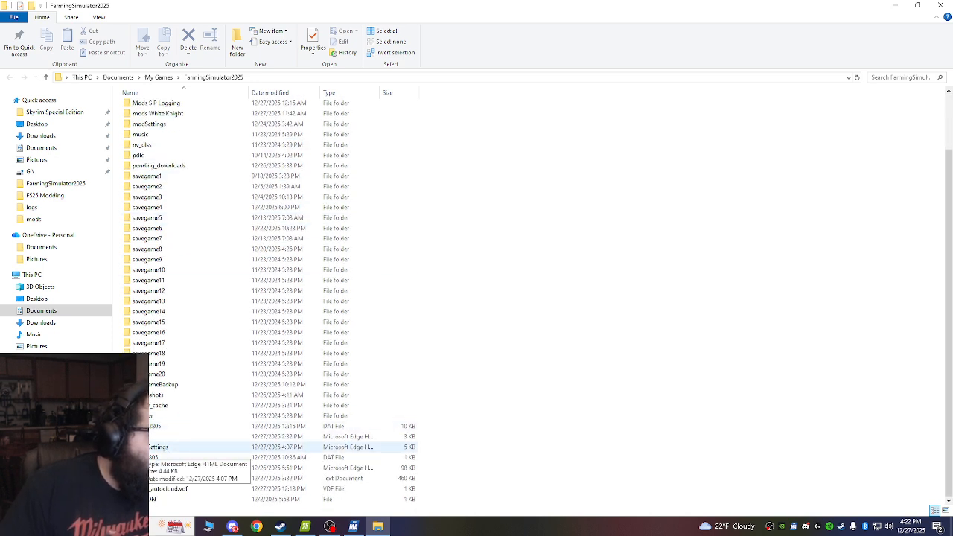
click(193, 447)
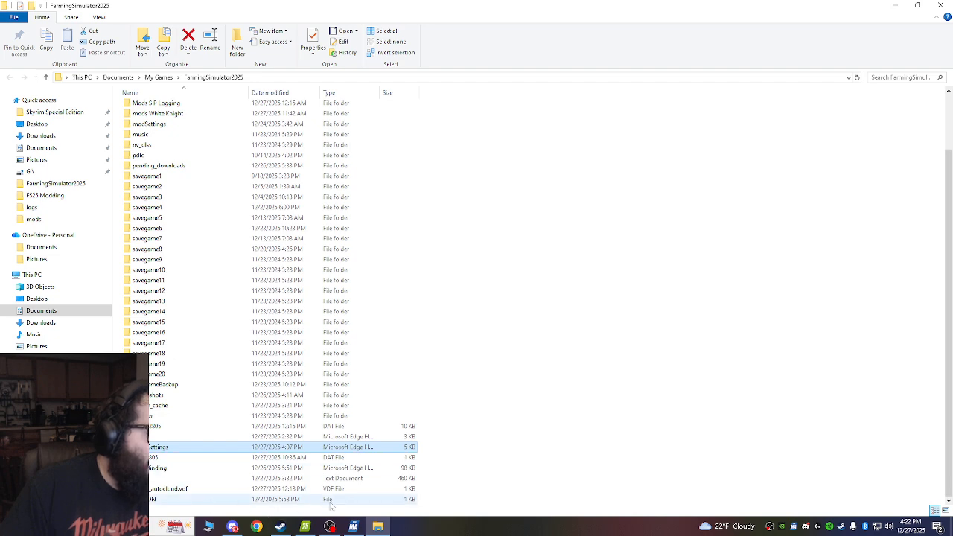
click(940, 5)
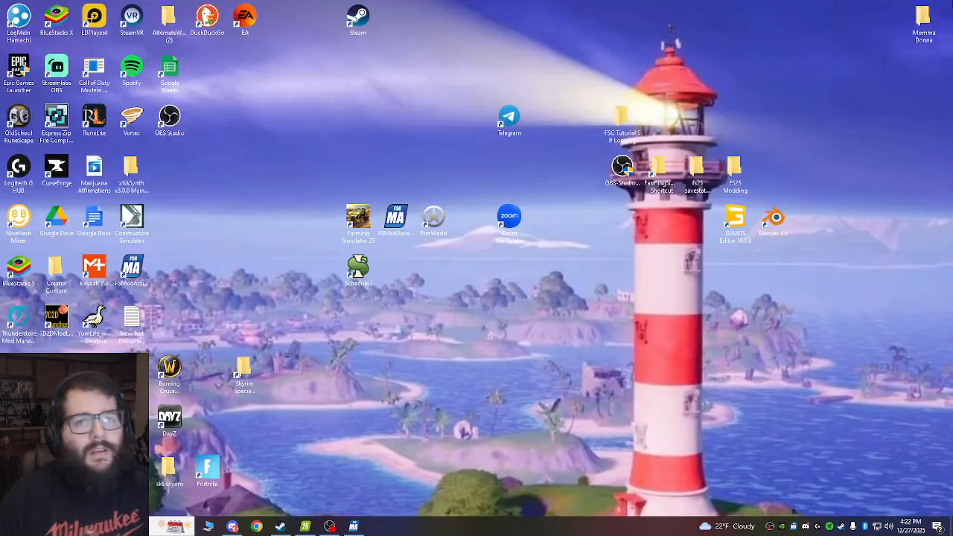
Set the Farming Simulator 2025 gameSettings.xml path to the gameSettings file in the FarmingSimulator2025 folder, reached through its desktop shortcut.
click(353, 526)
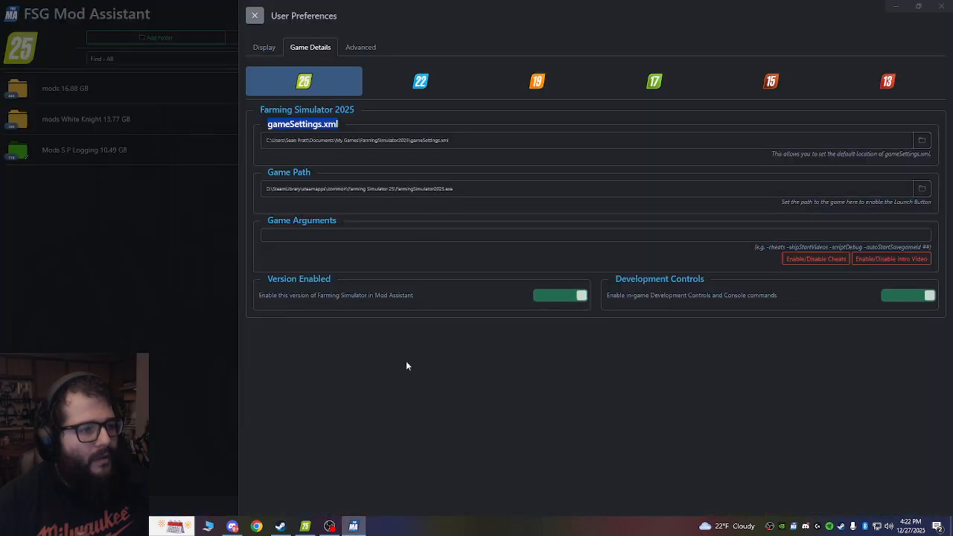
click(922, 141)
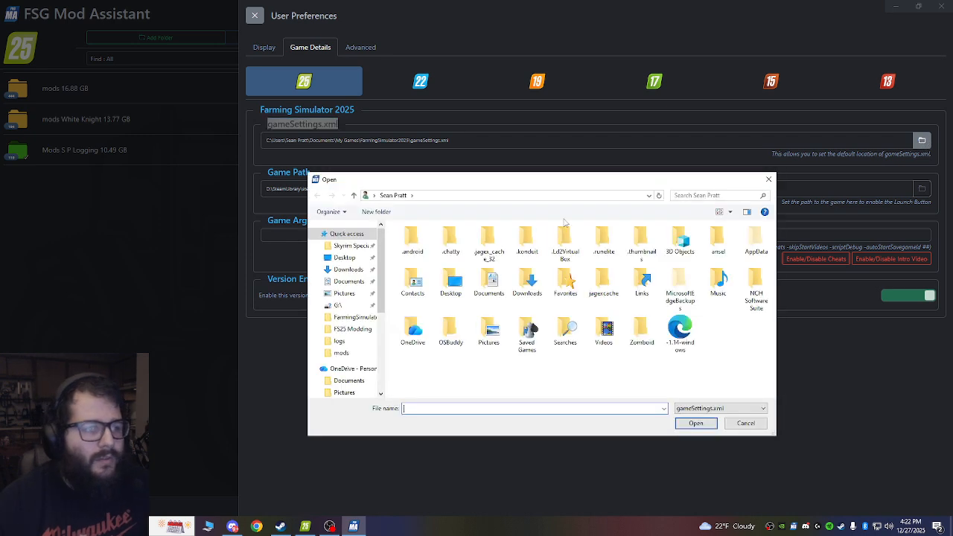
click(346, 257)
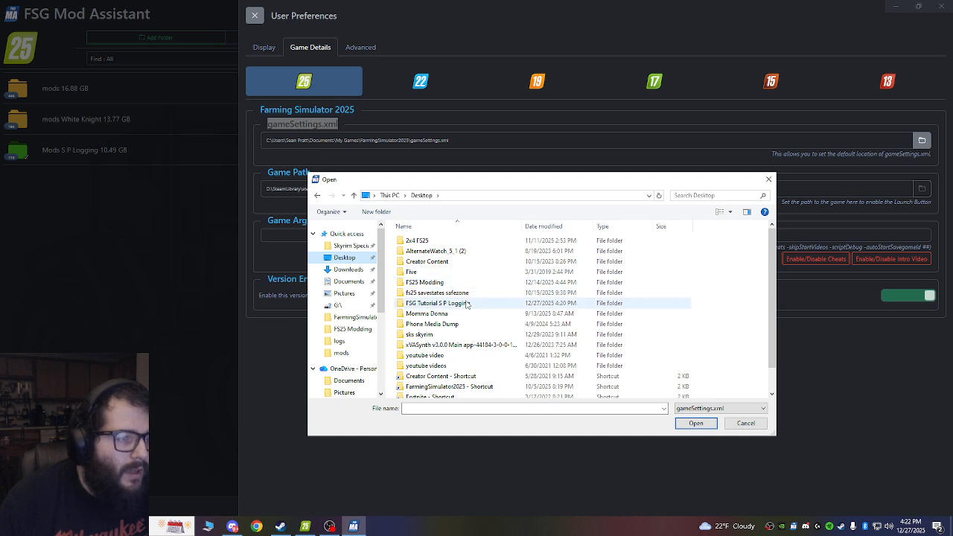
double_click(470, 305)
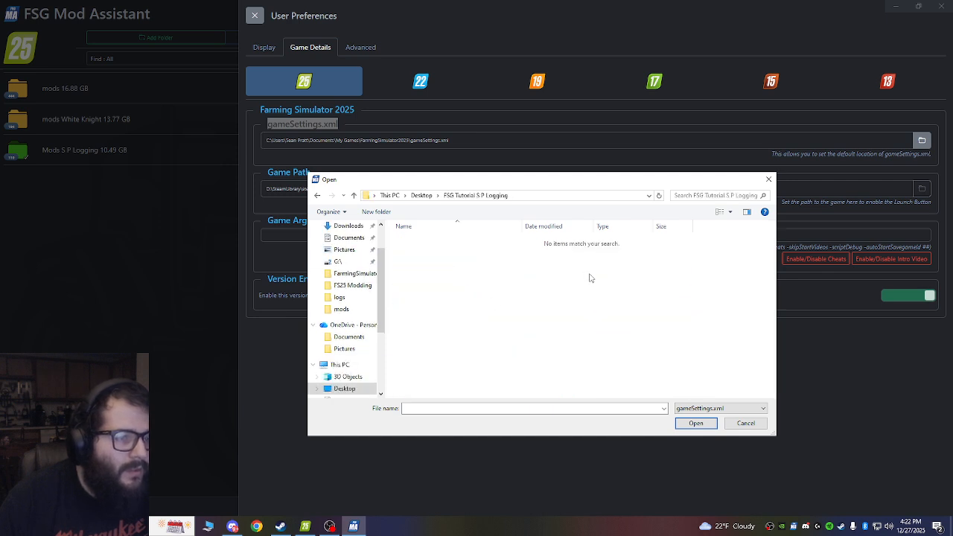
click(317, 195)
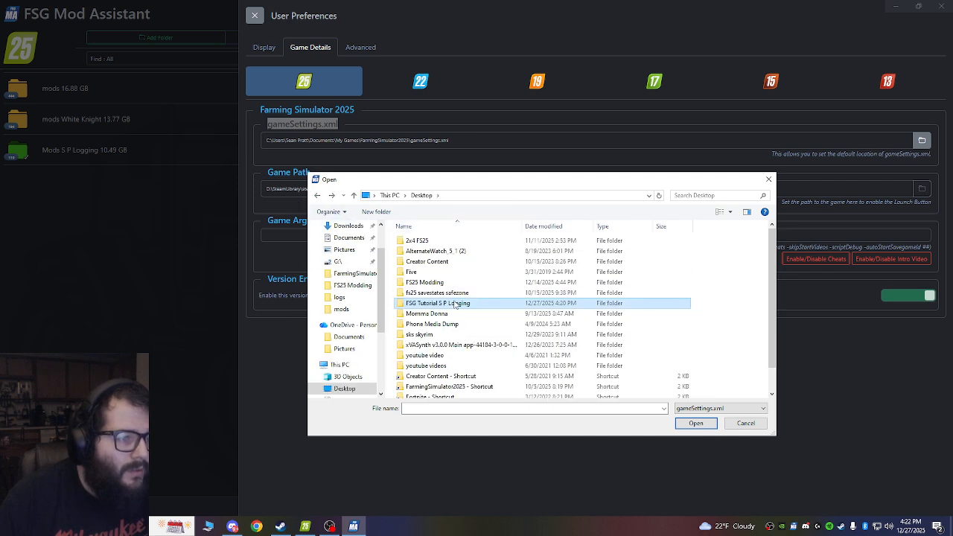
scroll(465, 313, down, 1)
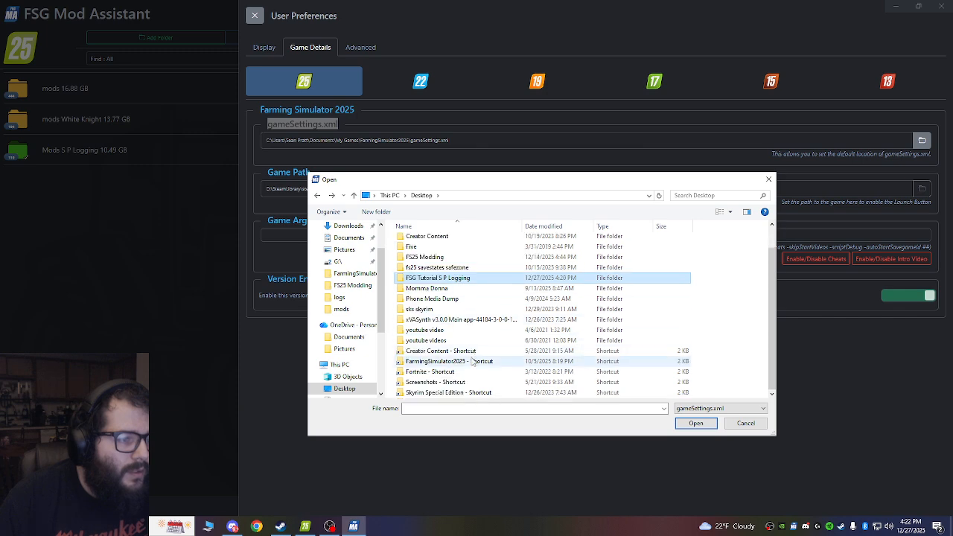
double_click(478, 362)
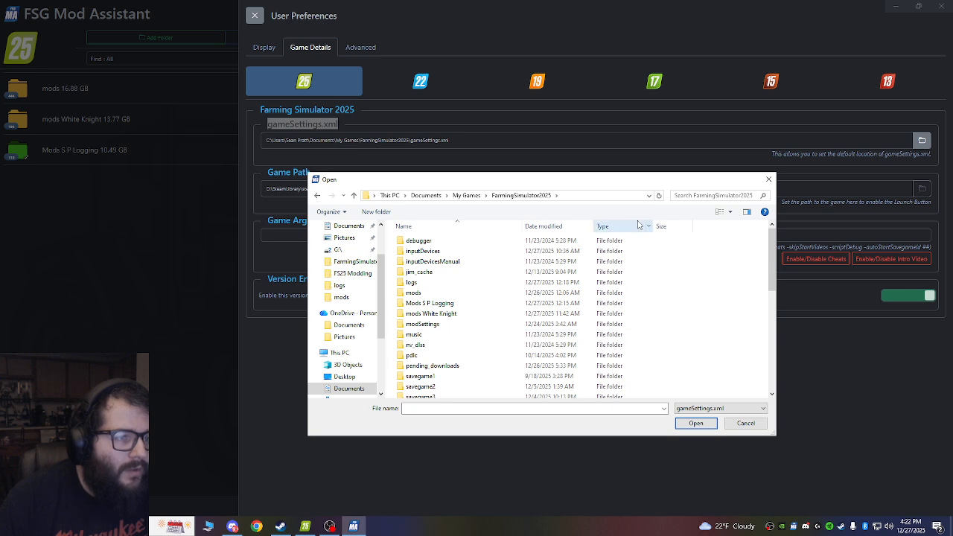
drag(627, 182, 658, 142)
scroll(492, 298, down, 8)
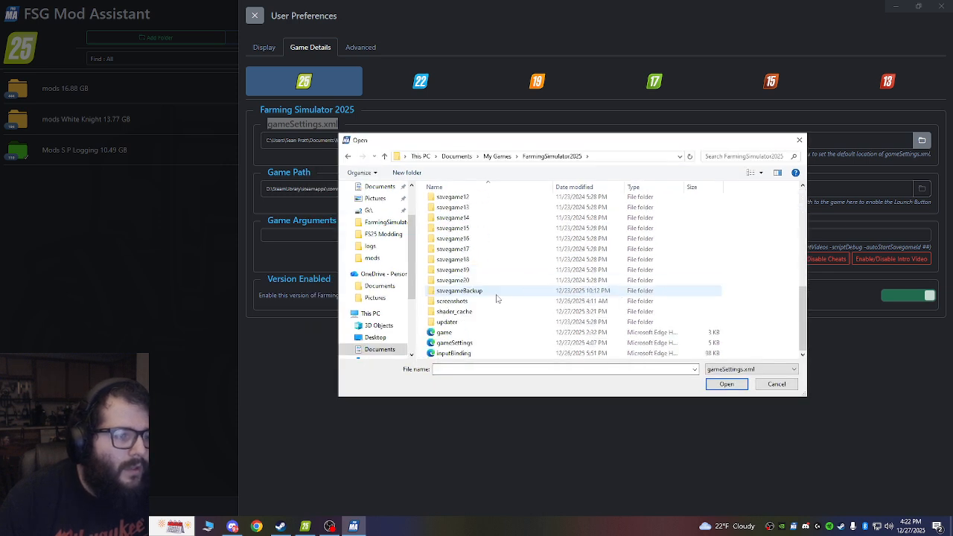
click(454, 343)
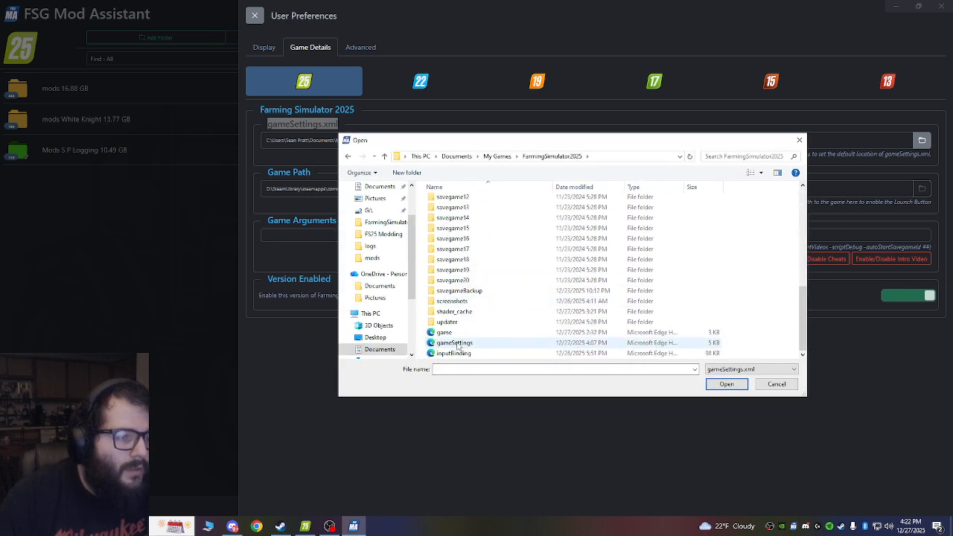
click(728, 385)
click(283, 139)
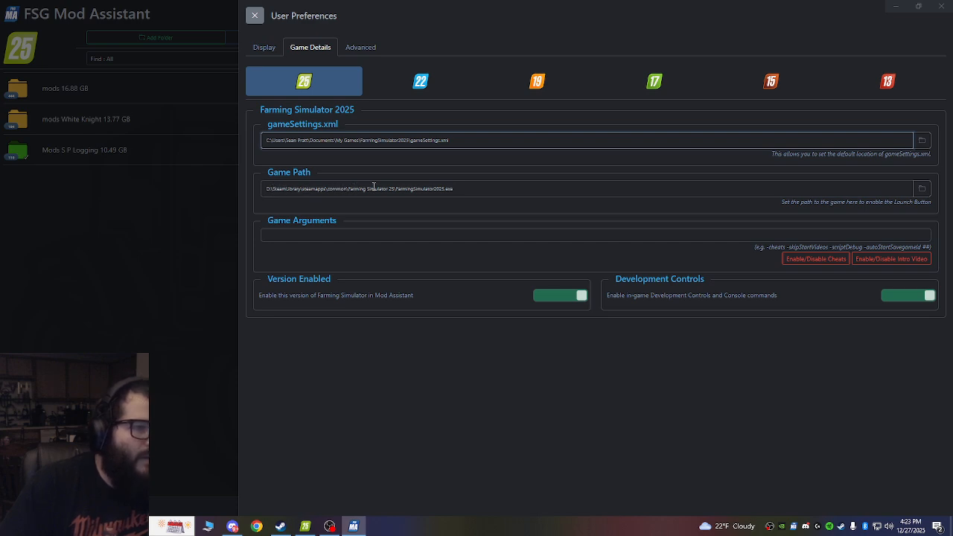
Set the game path to the FarmingSimulator2025 application in D:\SteamLibrary\steamapps\common\Farming Simulator 25.
click(921, 188)
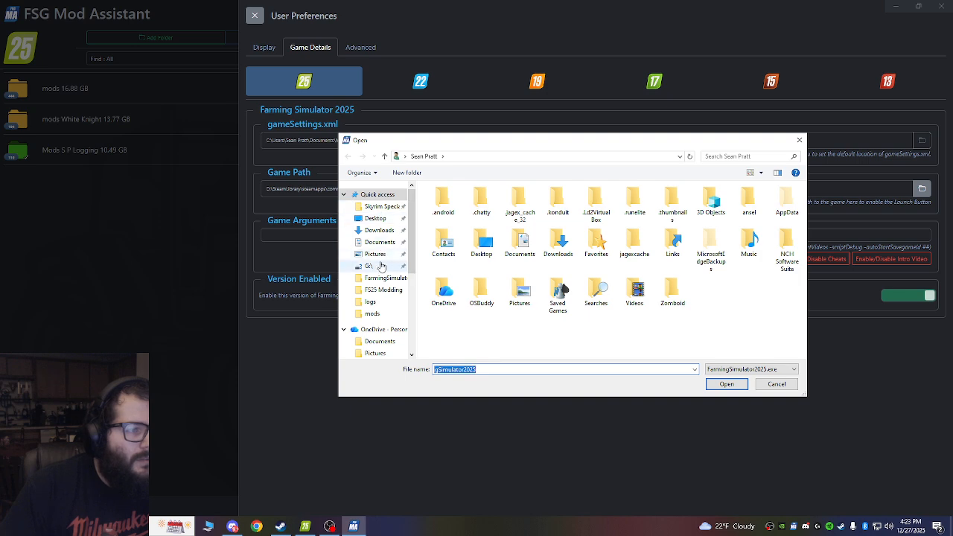
drag(462, 141, 557, 140)
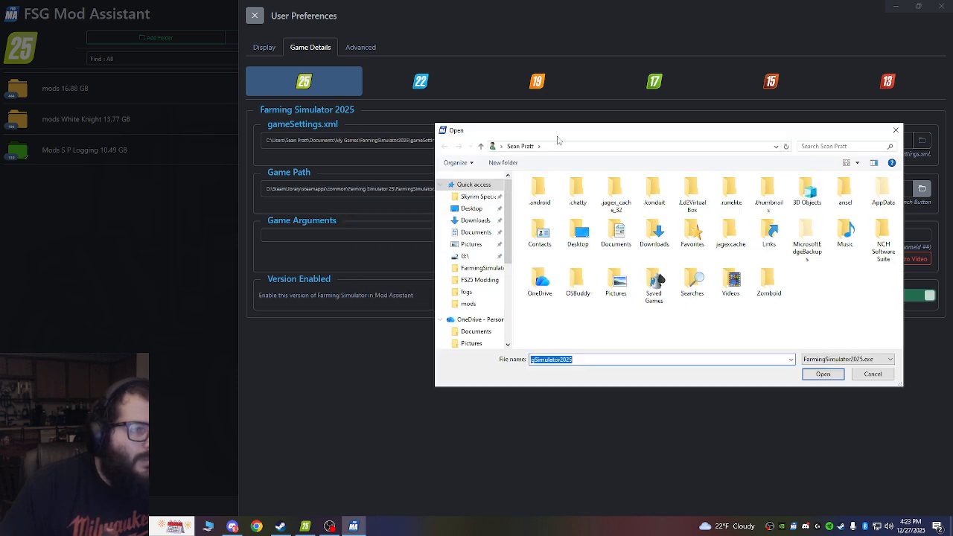
scroll(477, 268, down, 3)
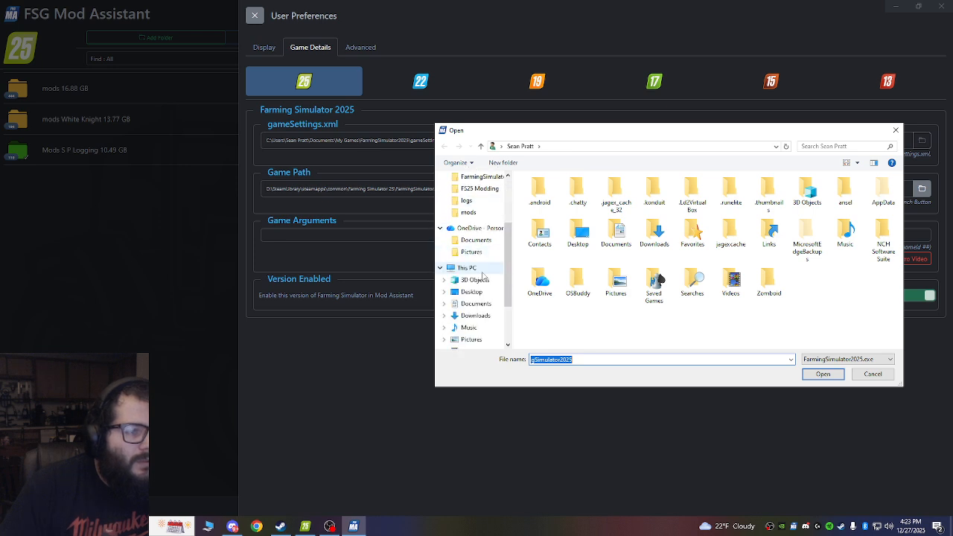
click(468, 268)
click(707, 290)
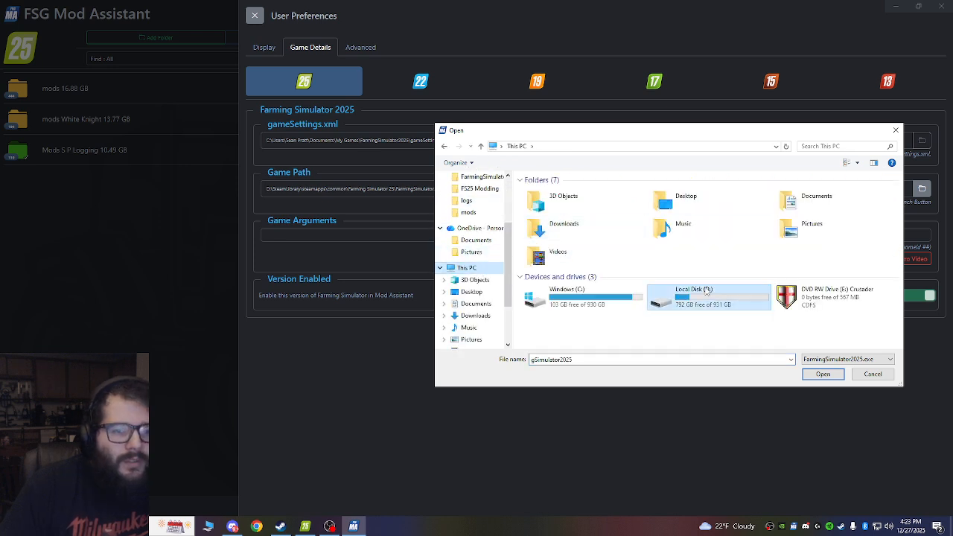
double_click(706, 290)
double_click(565, 212)
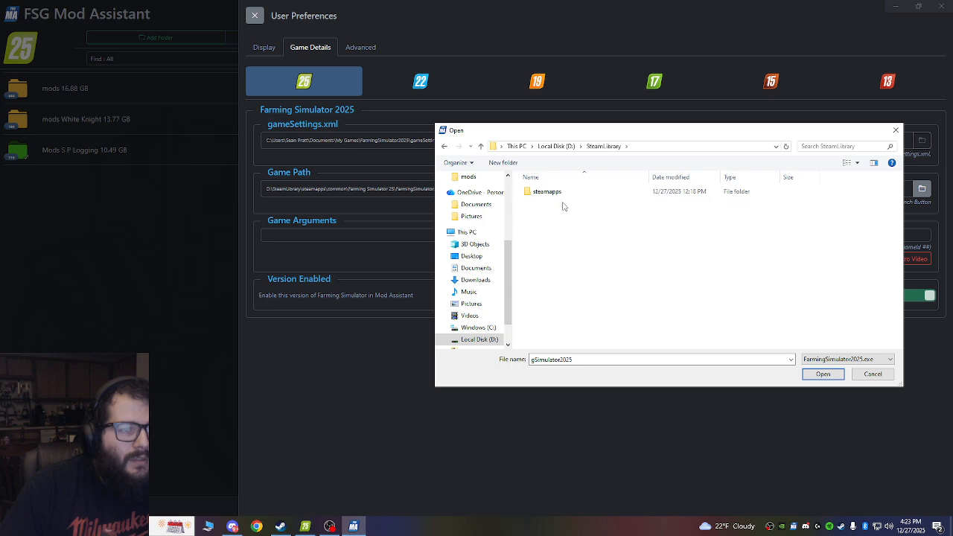
double_click(549, 193)
double_click(547, 193)
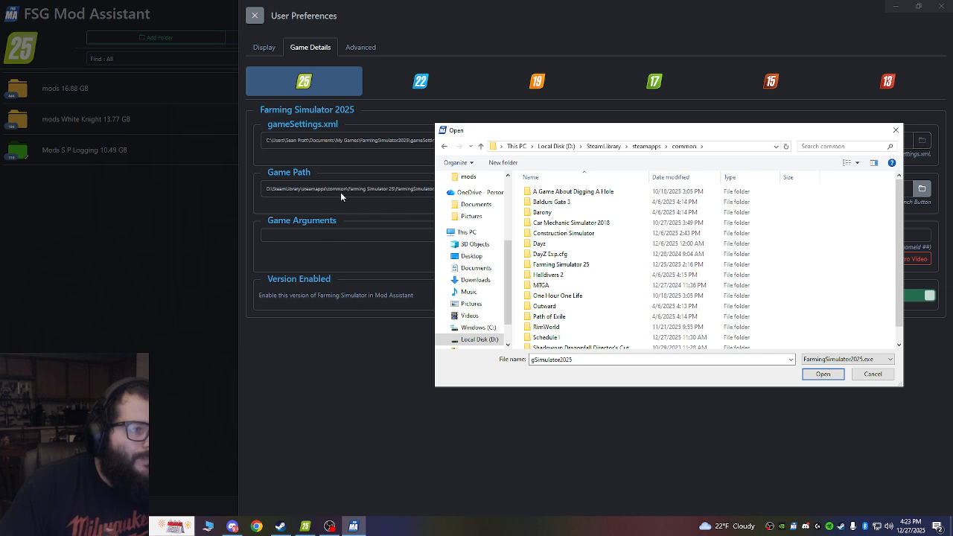
double_click(560, 265)
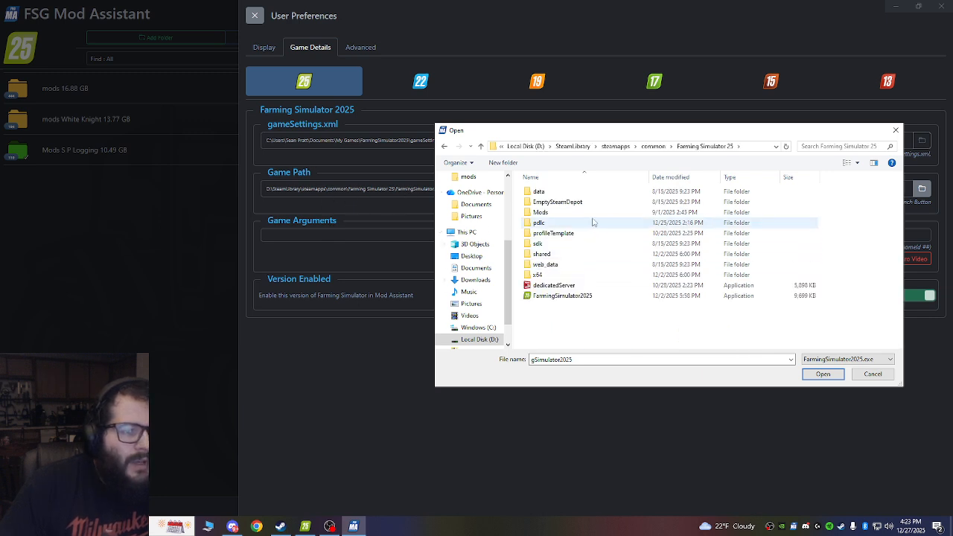
click(527, 297)
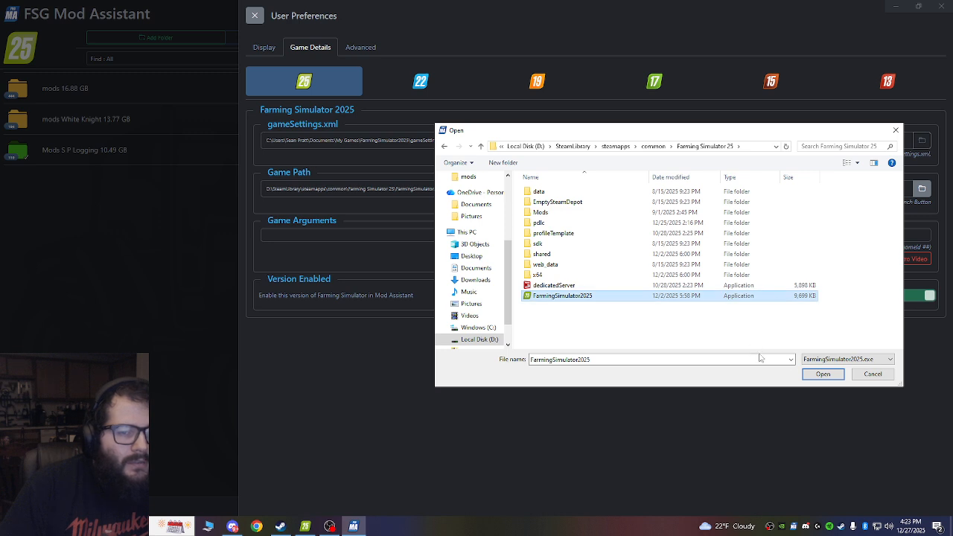
click(823, 375)
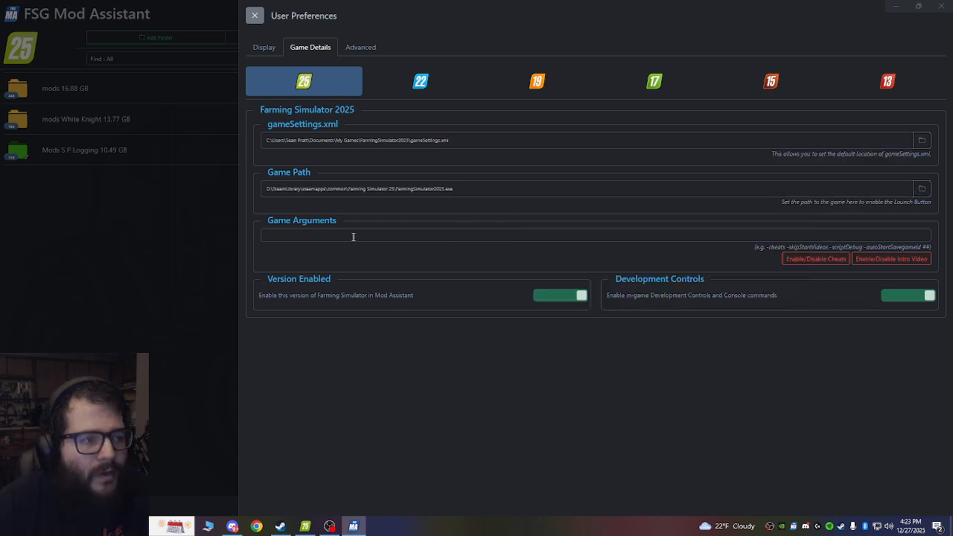
Close the user preferences and choose Farming Simulator 2025 as the active game version.
click(943, 8)
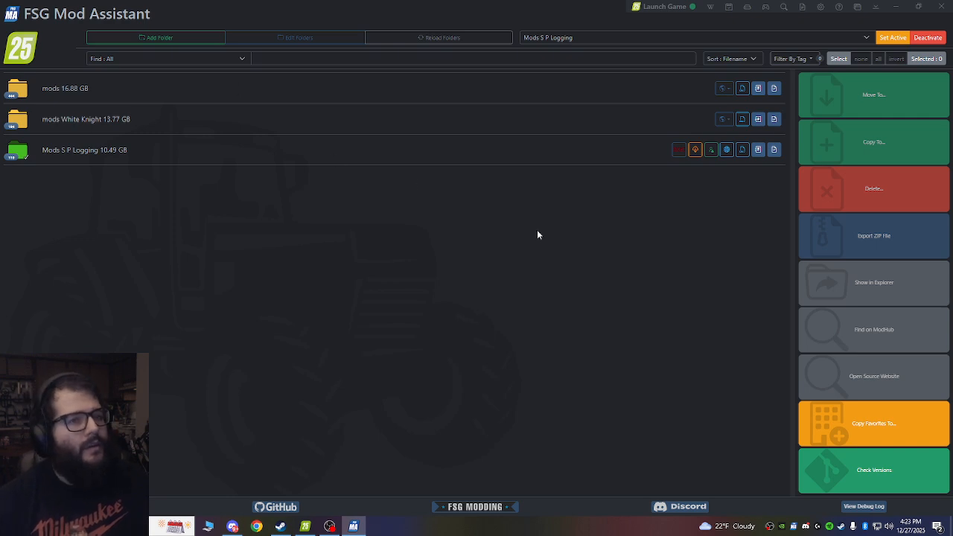
click(21, 51)
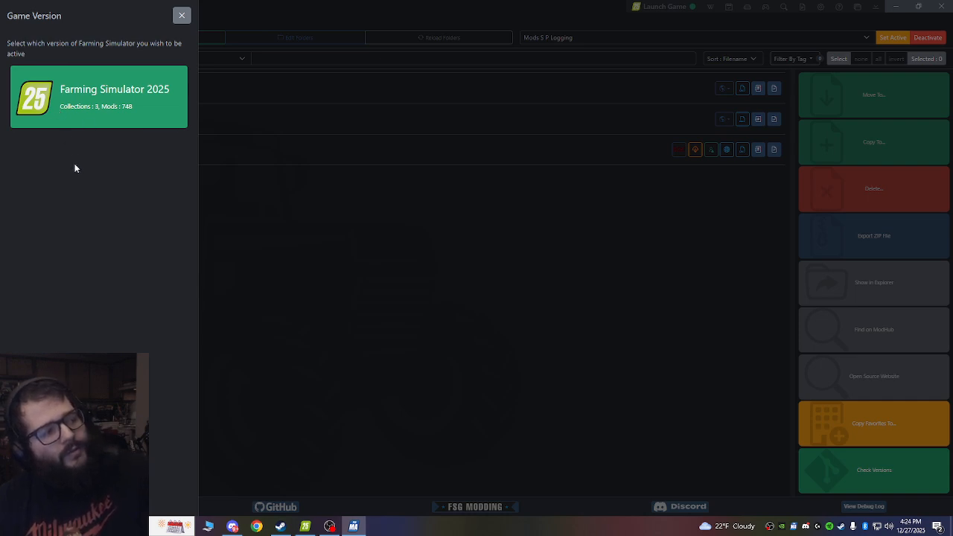
click(57, 103)
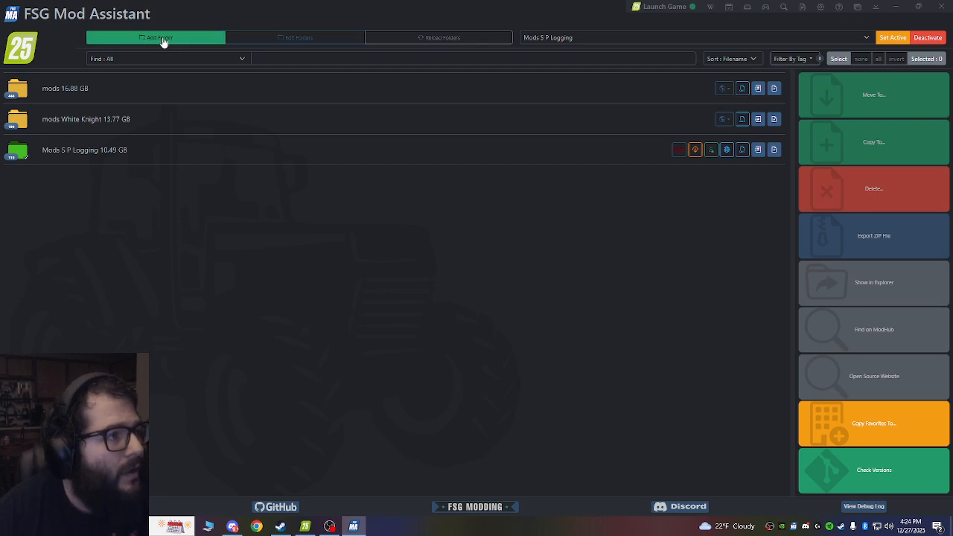
Start adding a mod collection folder and browse to the FarmingSimulator2025 folder through its desktop shortcut, locating the mods folders.
click(163, 41)
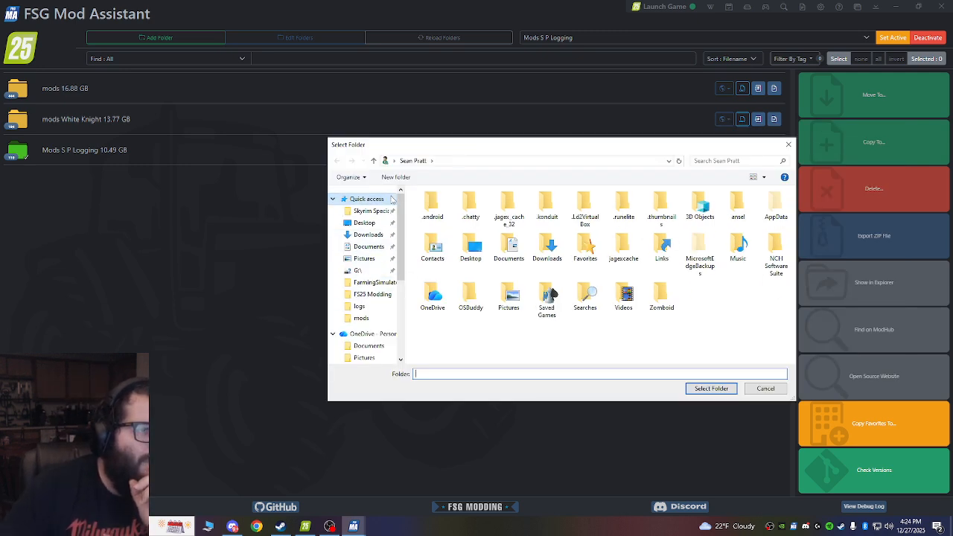
scroll(365, 309, down, 2)
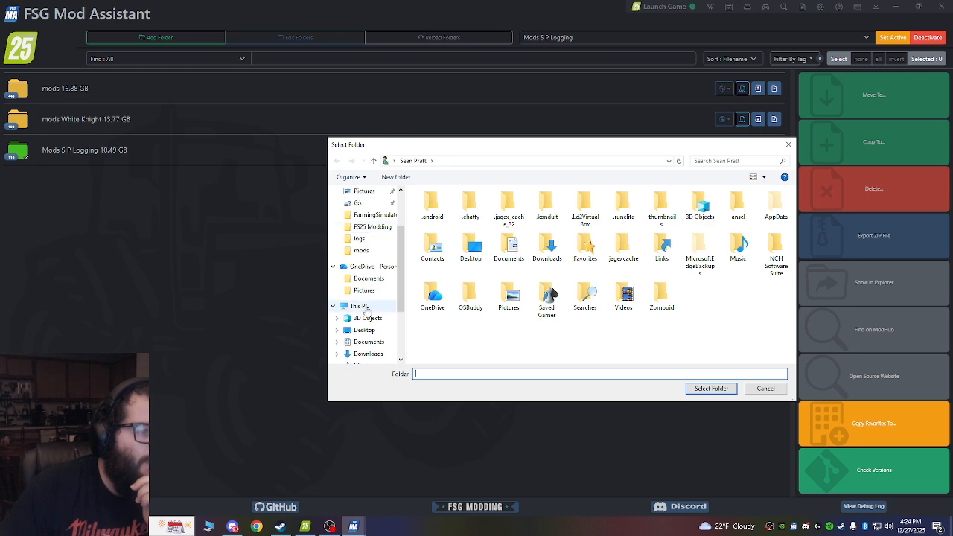
scroll(364, 268, up, 2)
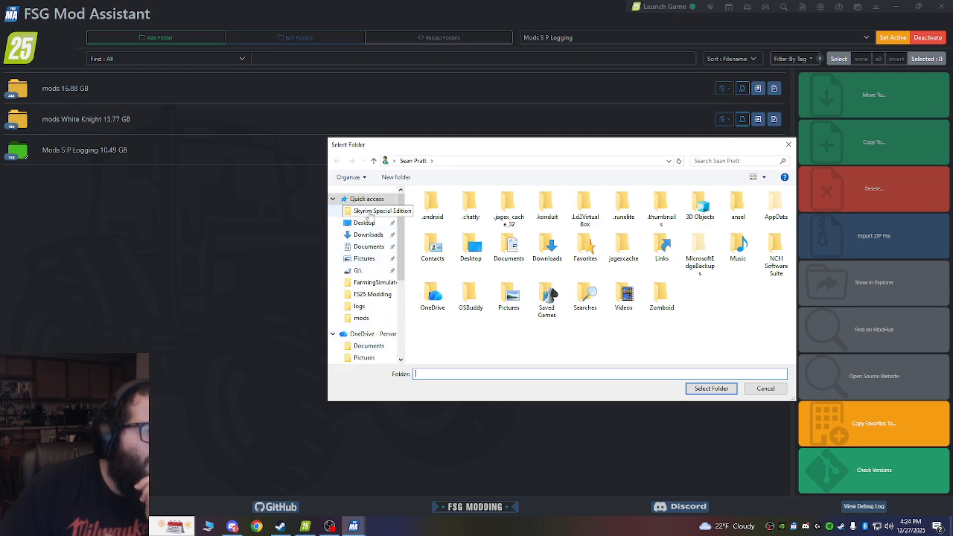
click(364, 225)
scroll(488, 283, down, 1)
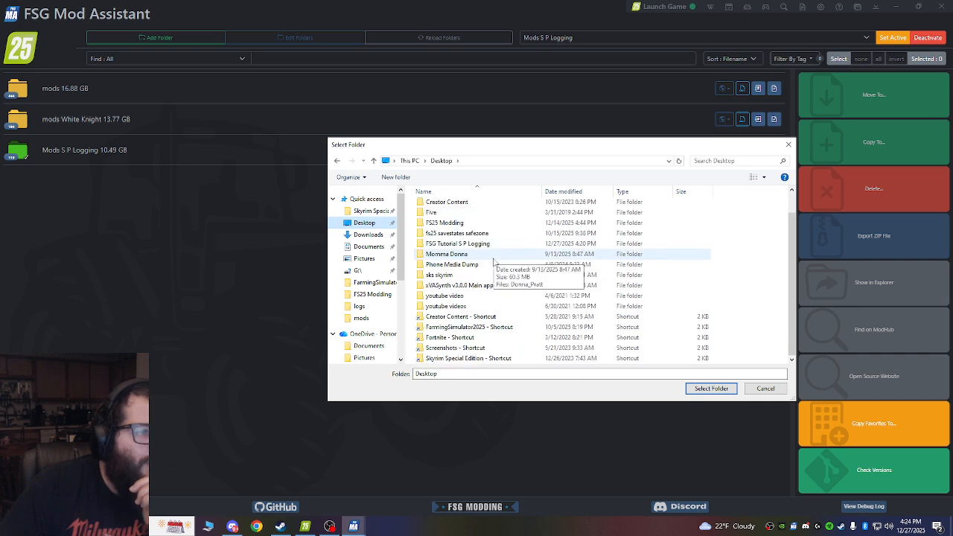
double_click(488, 327)
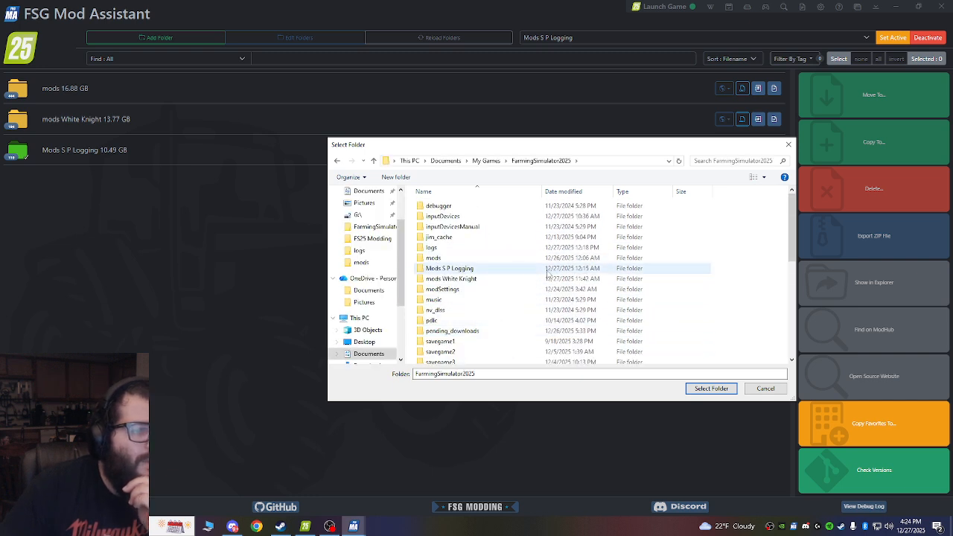
scroll(528, 293, down, 1)
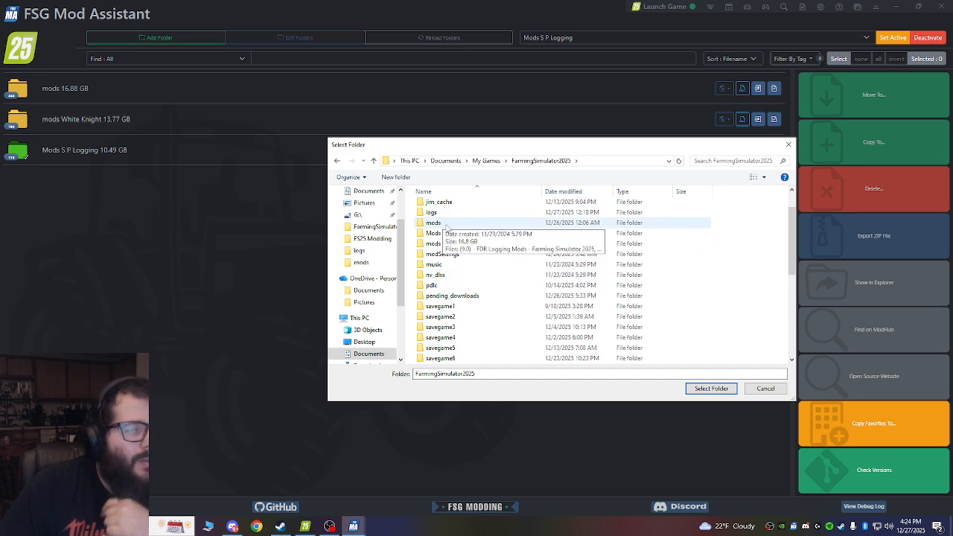
scroll(443, 238, up, 1)
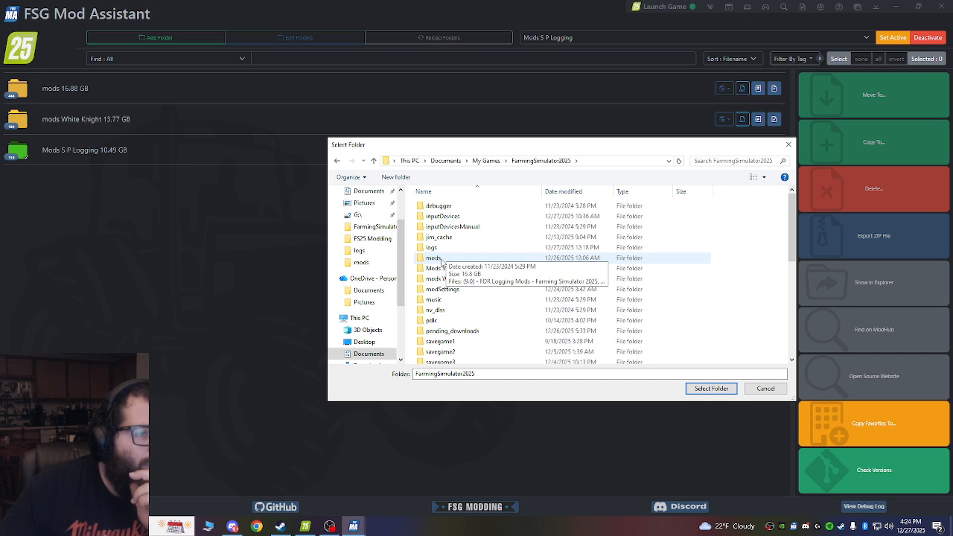
Create a new folder with the default name inside the FarmingSimulator2025 folder and select it.
right_click(727, 265)
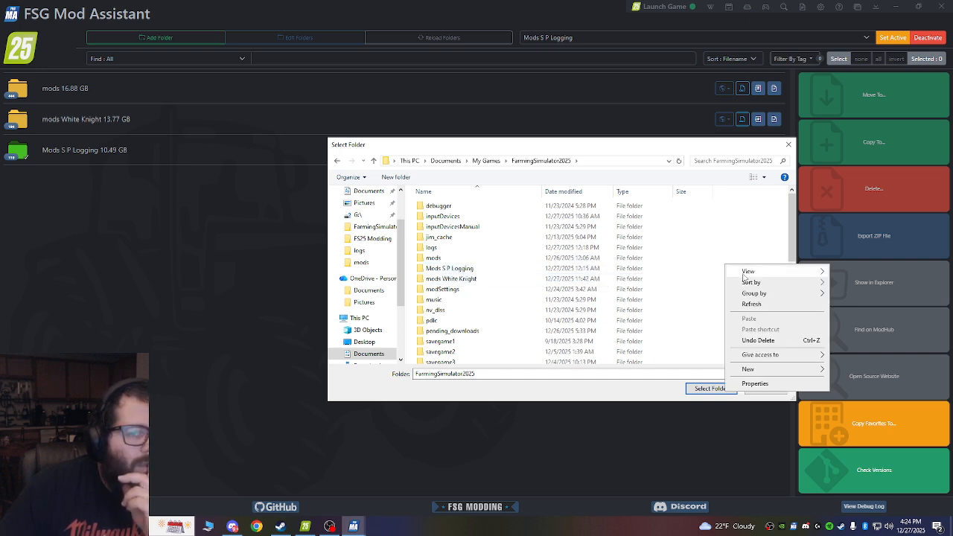
mouse_move(763, 370)
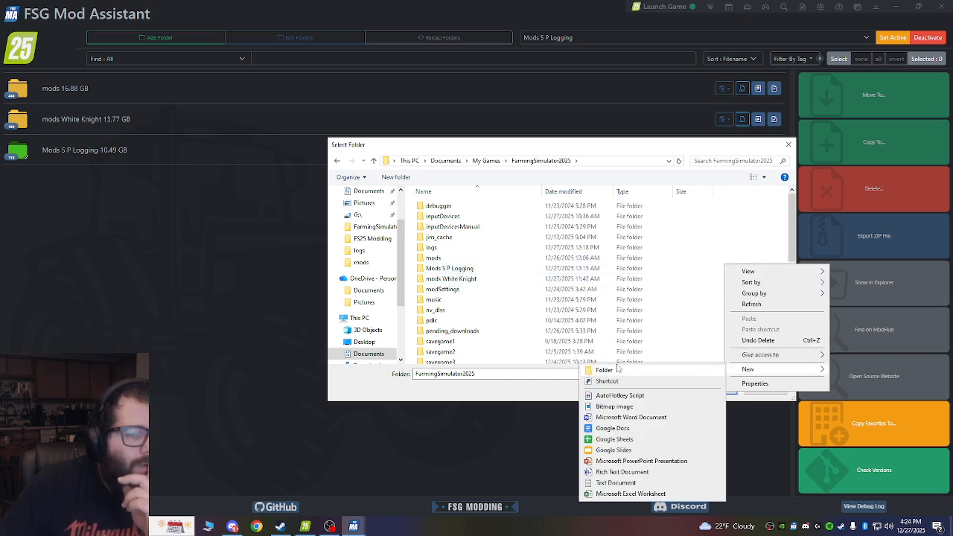
click(617, 369)
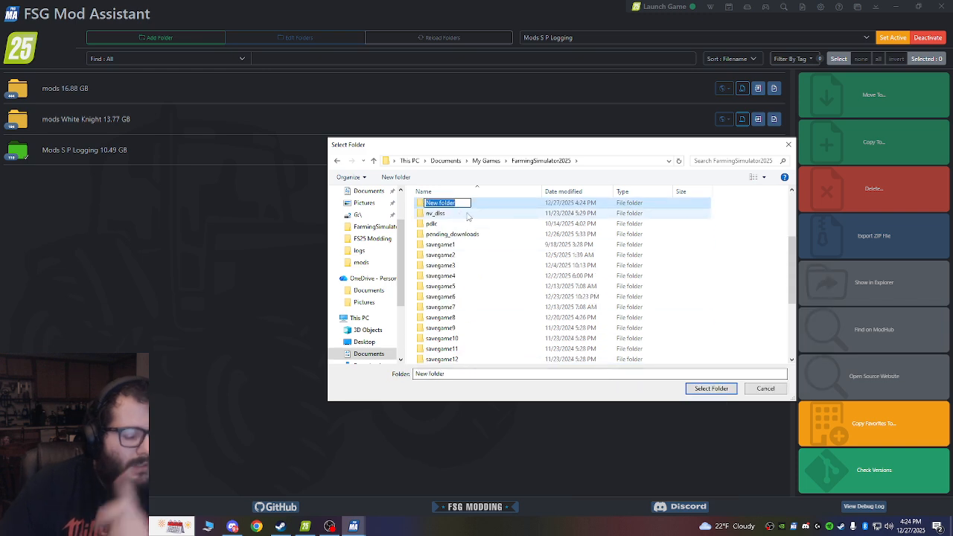
click(604, 206)
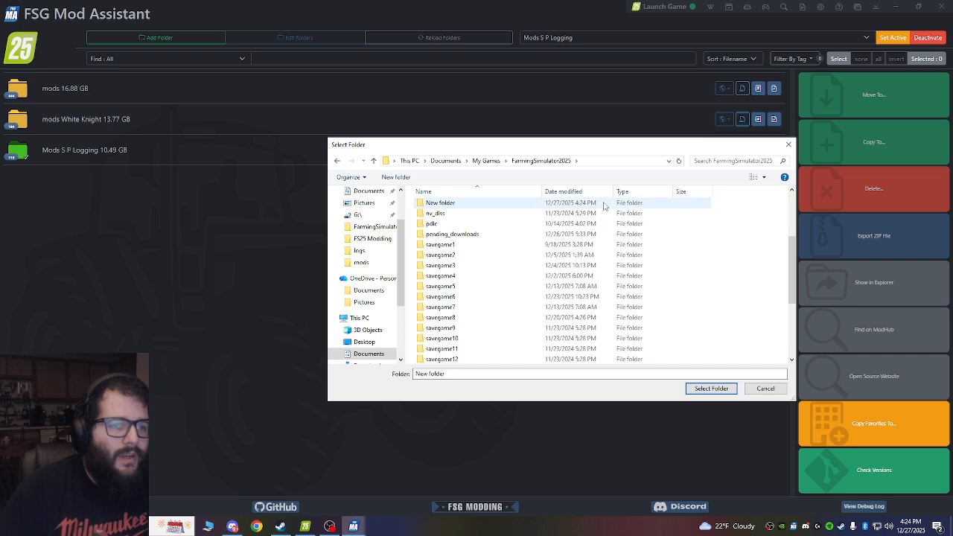
right_click(605, 206)
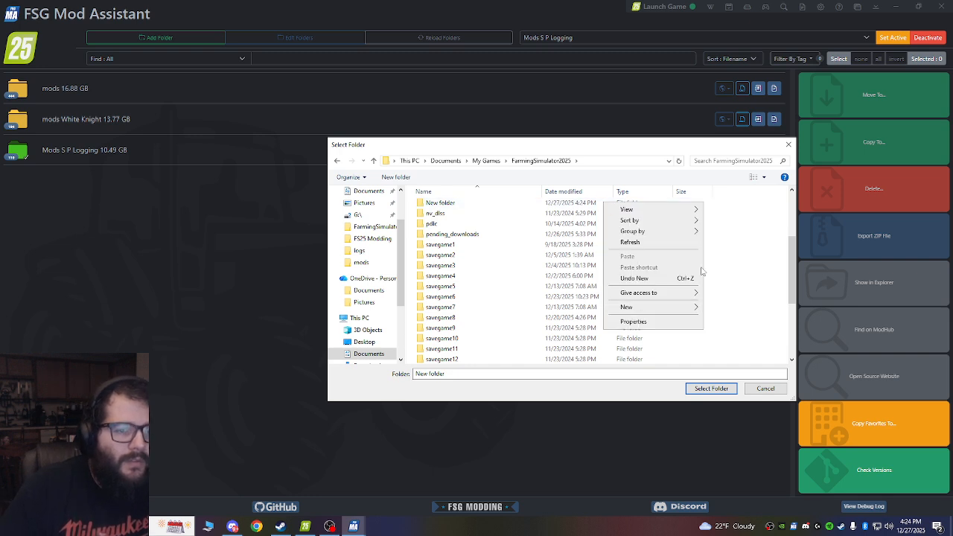
click(735, 248)
click(478, 206)
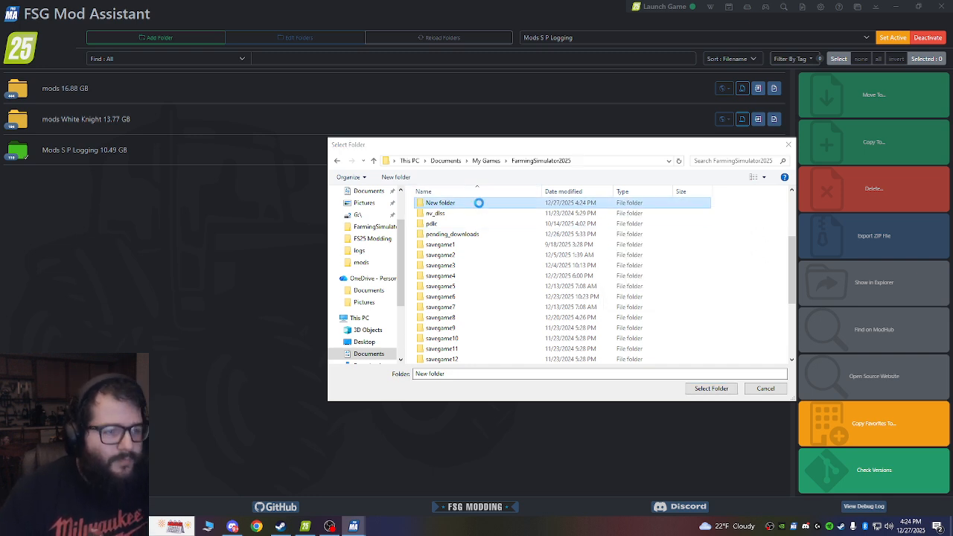
Select the Mods S P Logging folder inside FarmingSimulator2025 and cancel adding a collection folder.
scroll(485, 215, down, 4)
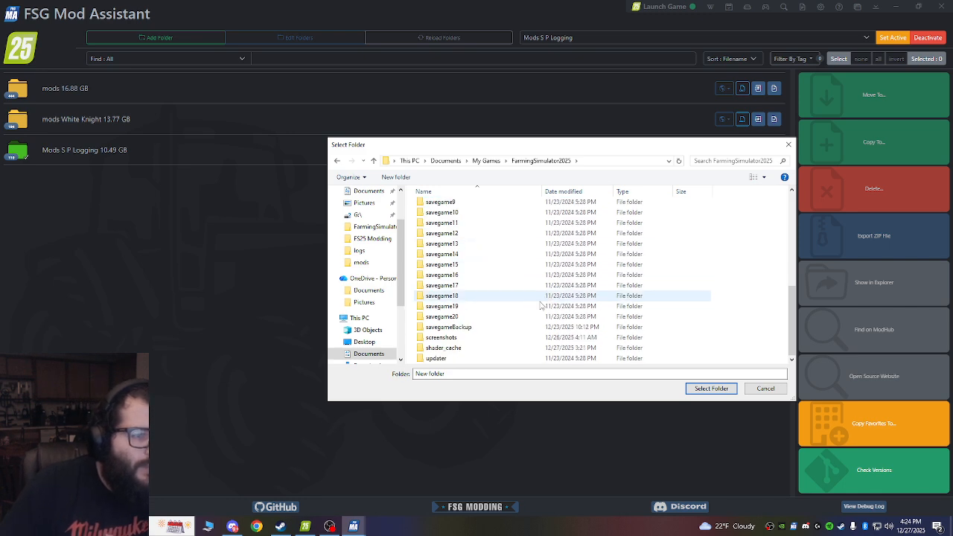
scroll(548, 301, up, 5)
scroll(440, 232, up, 2)
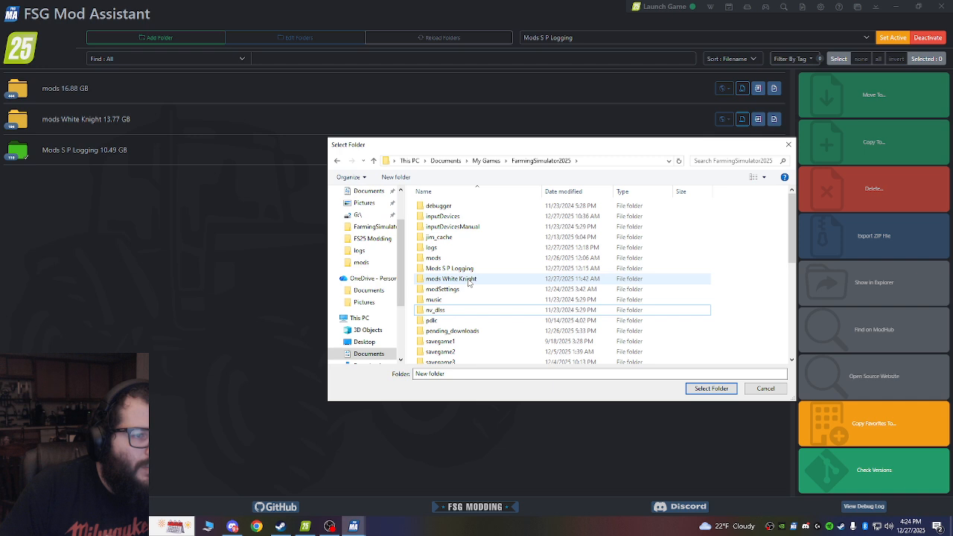
click(447, 267)
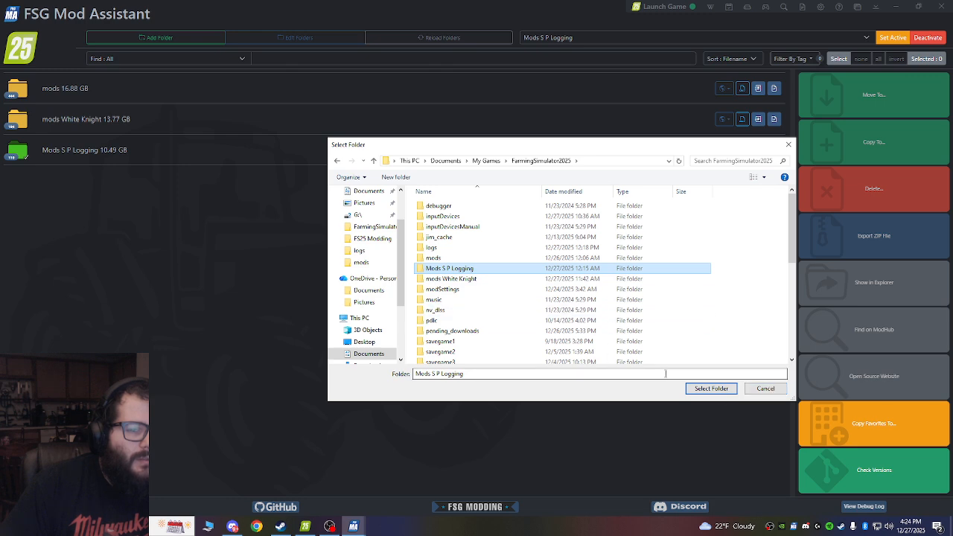
click(773, 389)
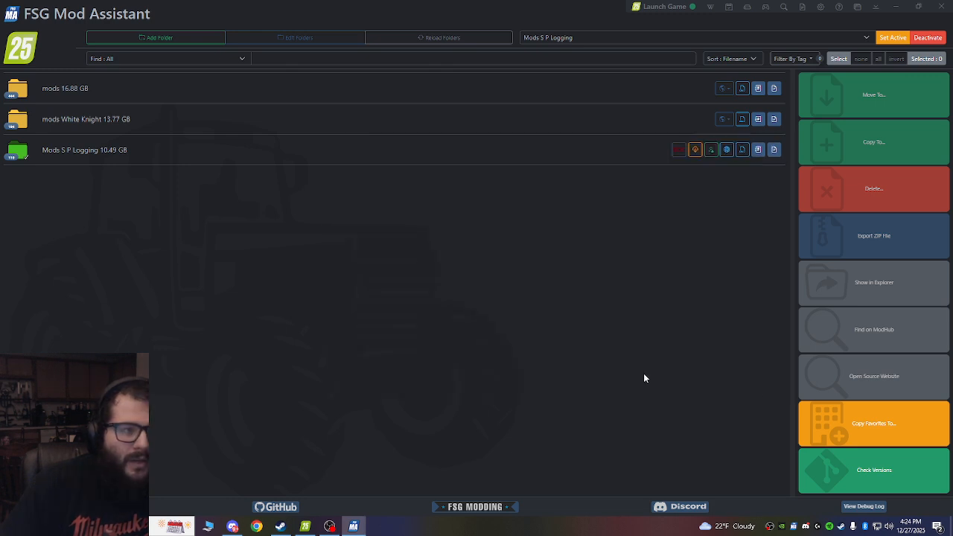
Look through the mods in the Mods S P Logging collection, and review its collection settings from icon color down to the server password.
click(55, 151)
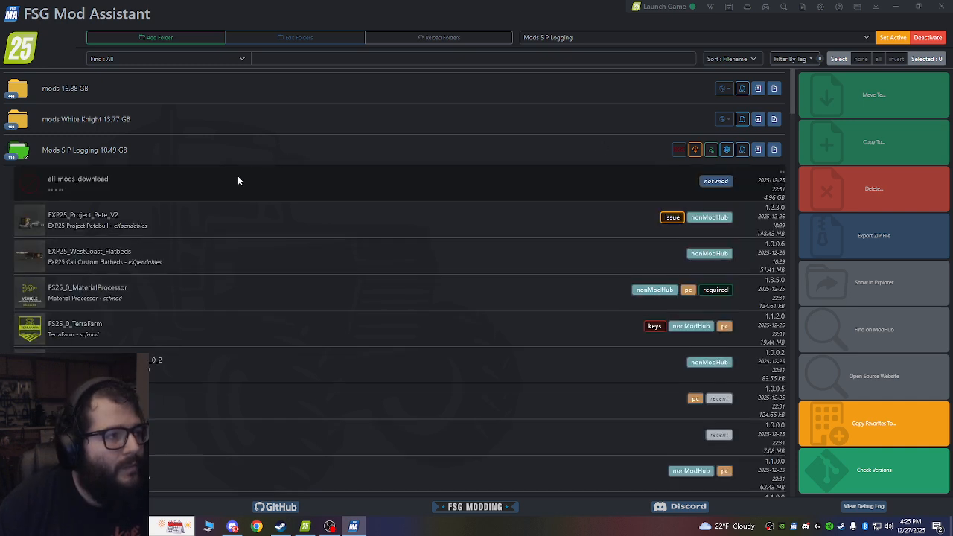
click(126, 155)
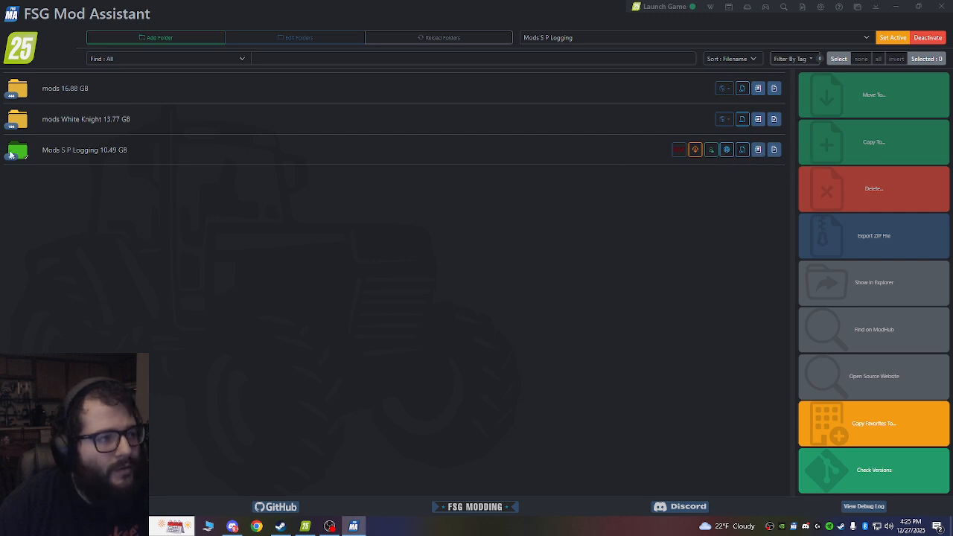
click(757, 151)
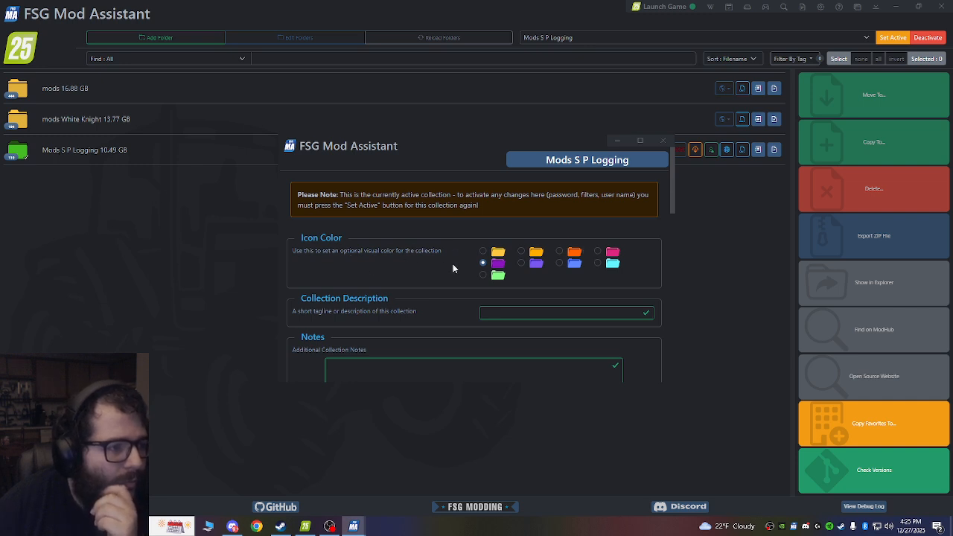
scroll(450, 266, down, 1)
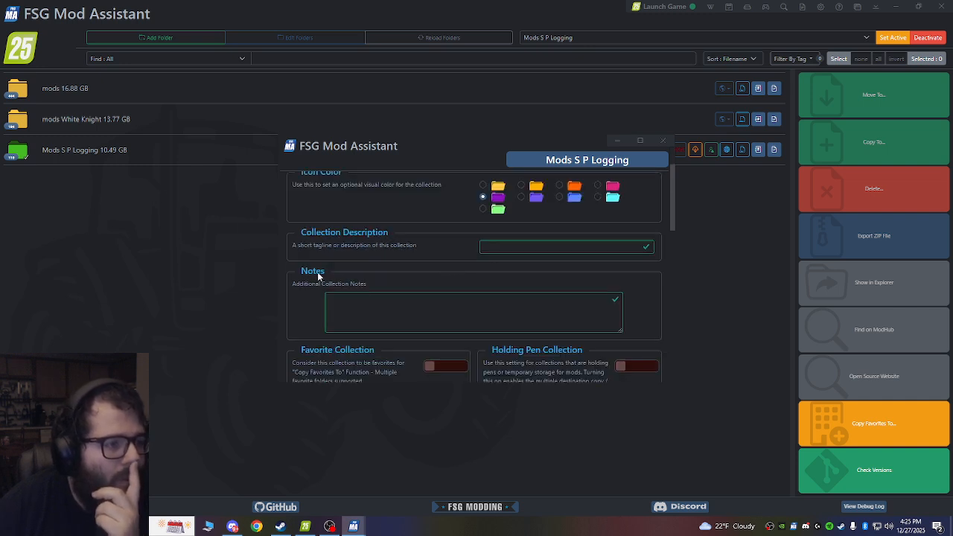
scroll(392, 254, down, 2)
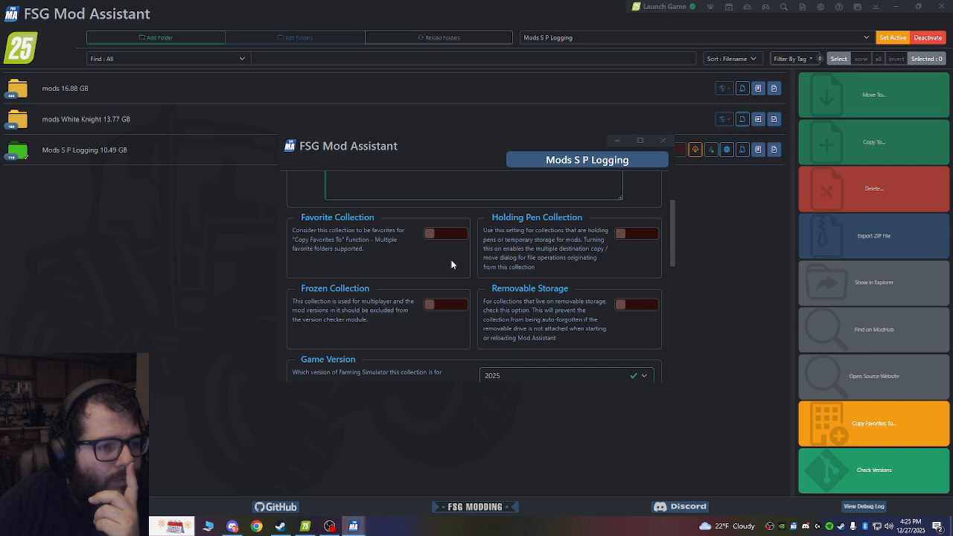
scroll(440, 257, down, 2)
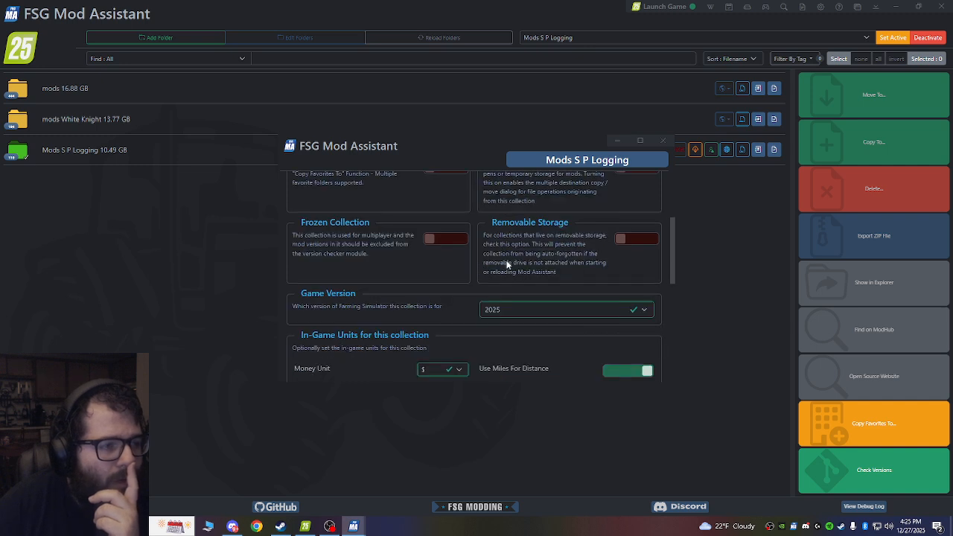
scroll(417, 283, down, 1)
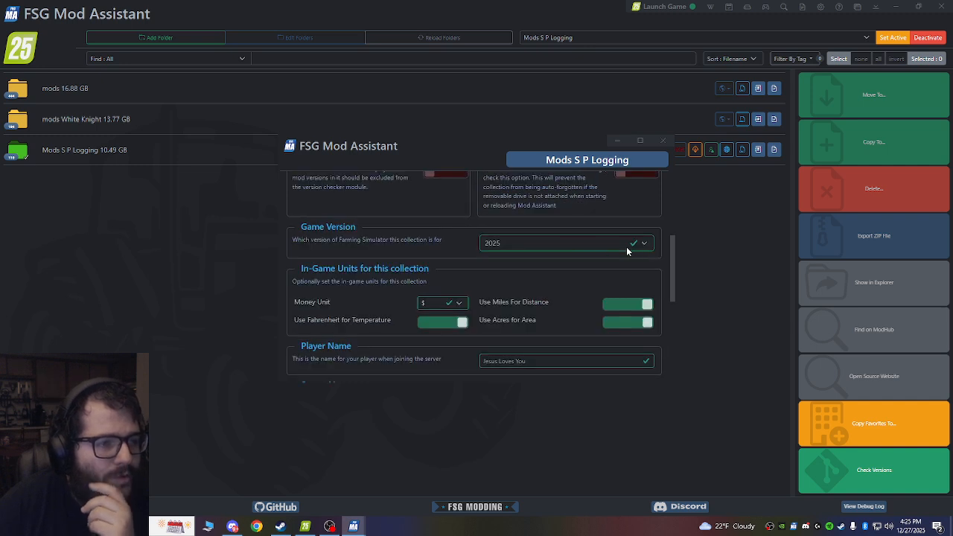
scroll(393, 280, down, 1)
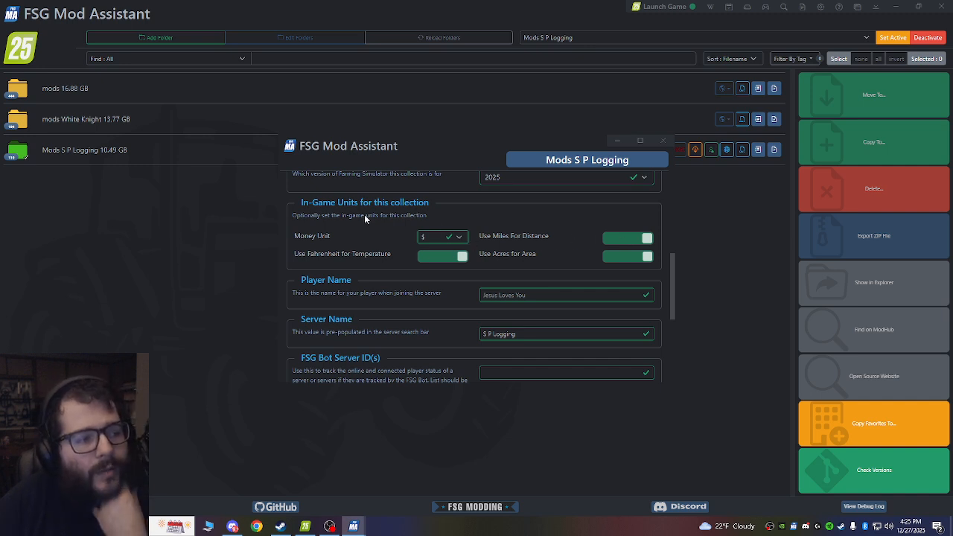
scroll(350, 224, down, 1)
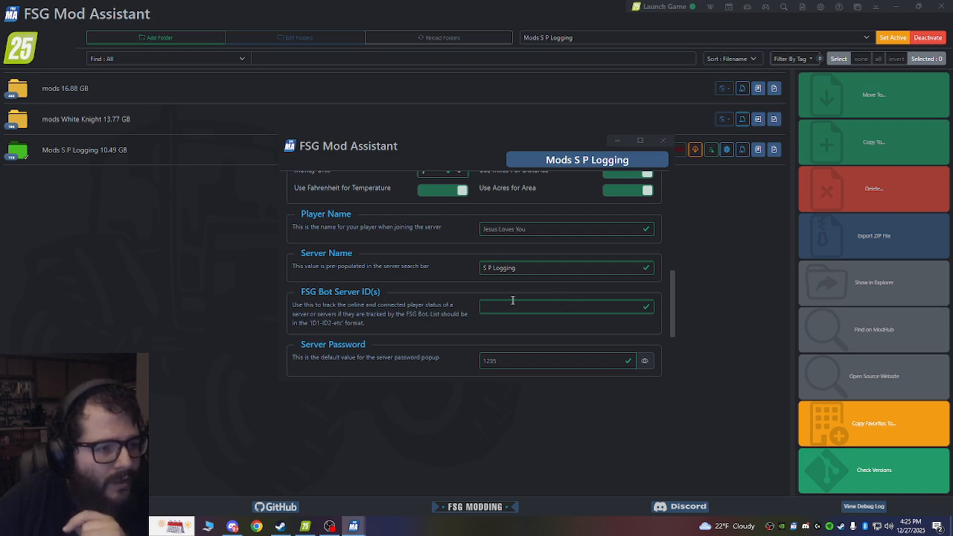
scroll(551, 291, down, 1)
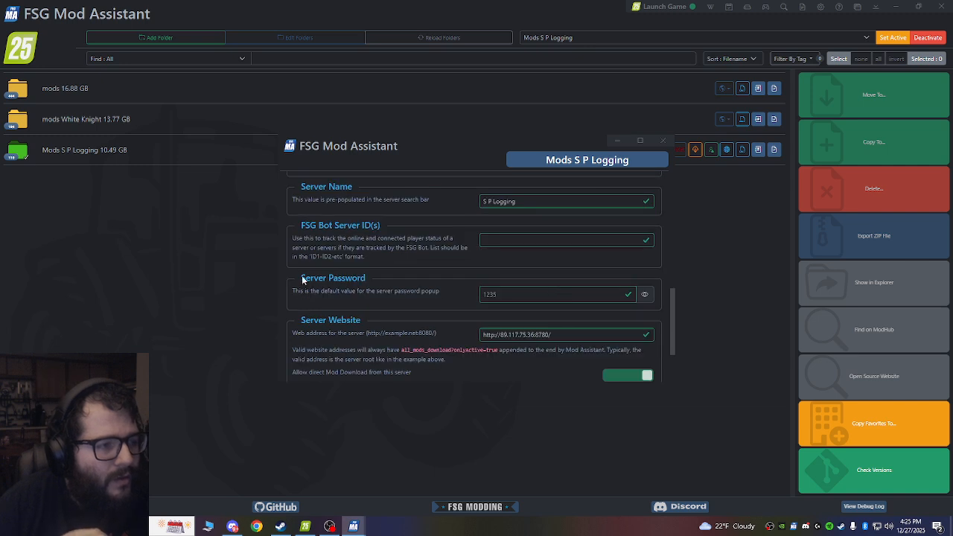
Examine the collection's server password field and highlight the whole server website address.
click(502, 295)
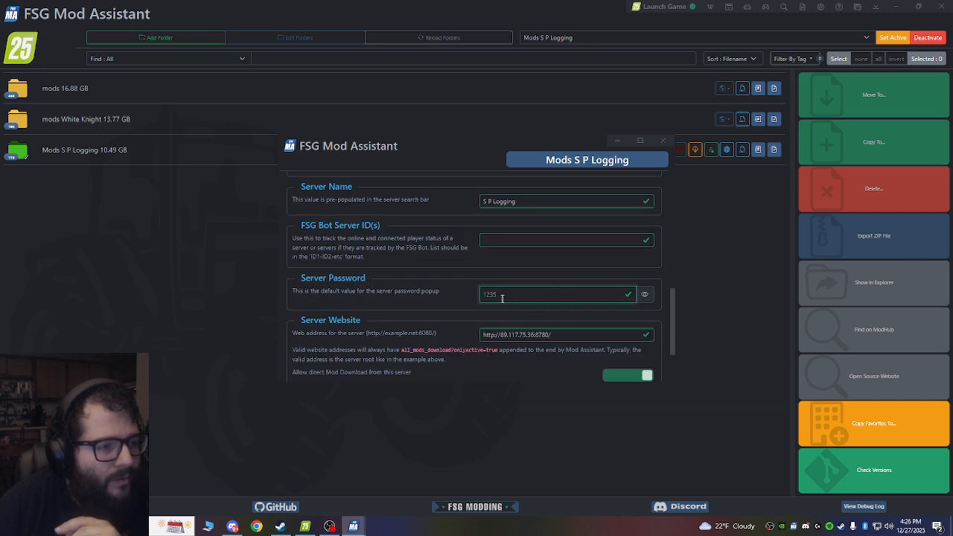
scroll(423, 268, down, 1)
click(335, 264)
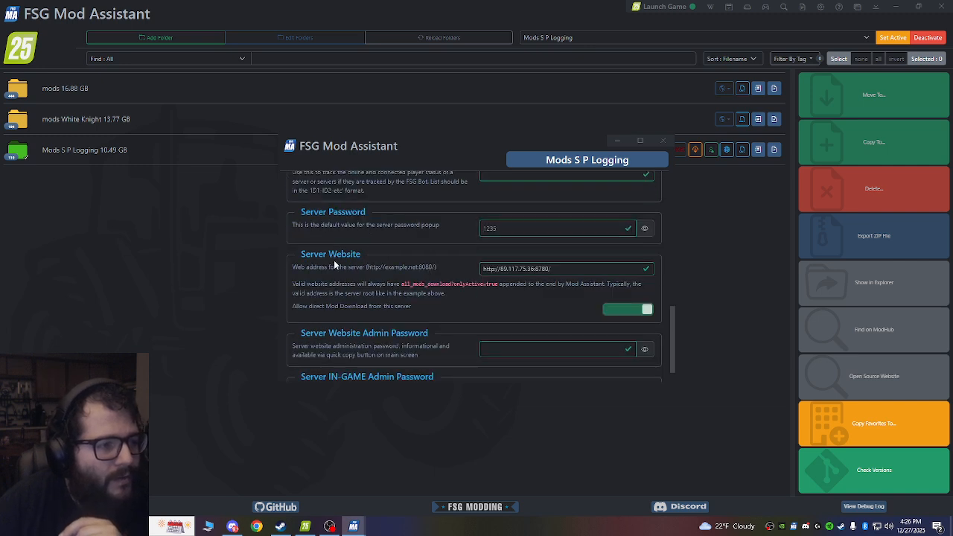
click(563, 270)
key(ctrl+a)
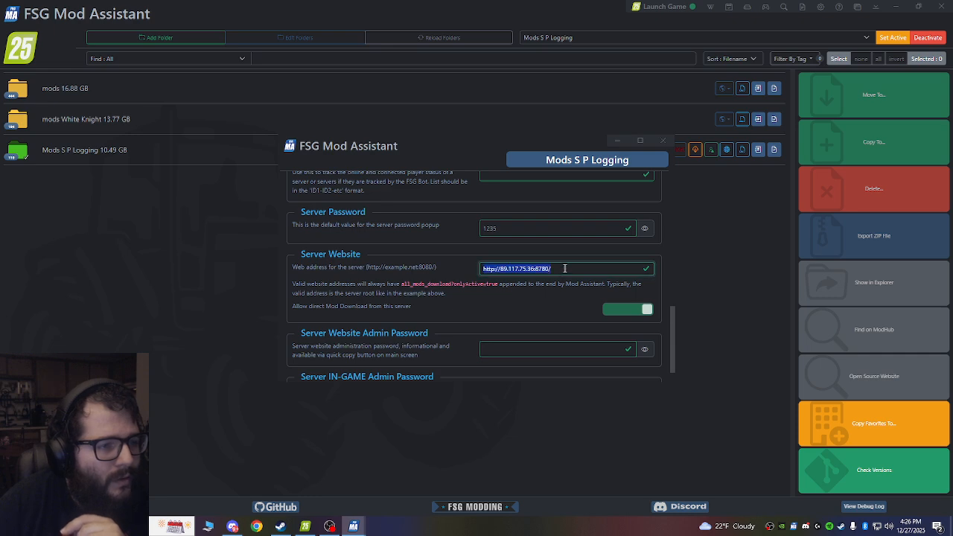
click(565, 269)
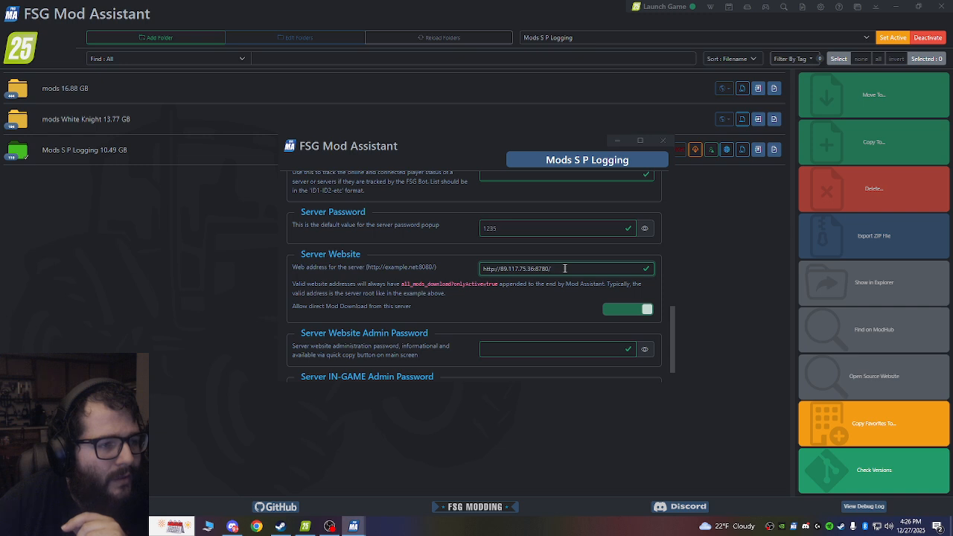
key(ctrl+a)
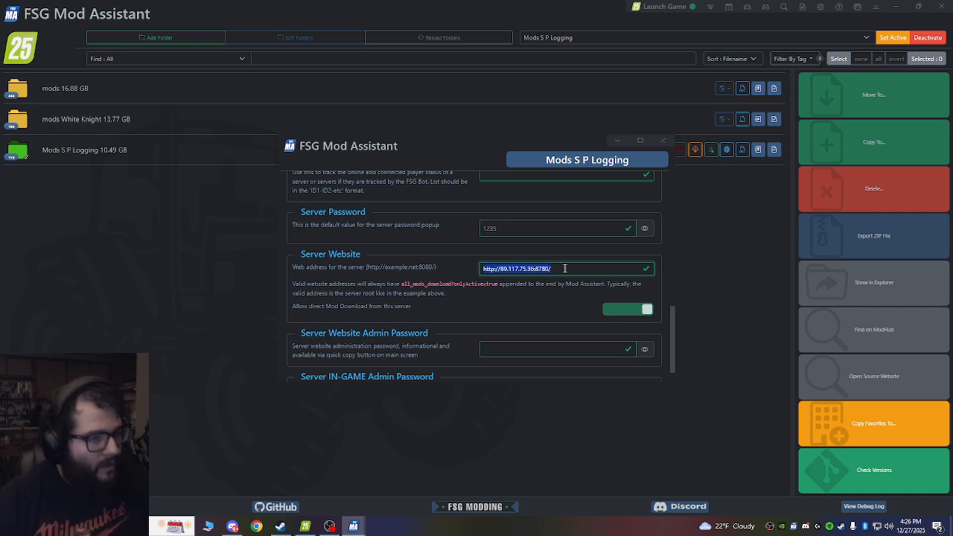
Capture a screen snip of the server website address, enlarge it with freehand red pen marks below, and close the snip.
key(super+shift+s)
drag(474, 255, 659, 280)
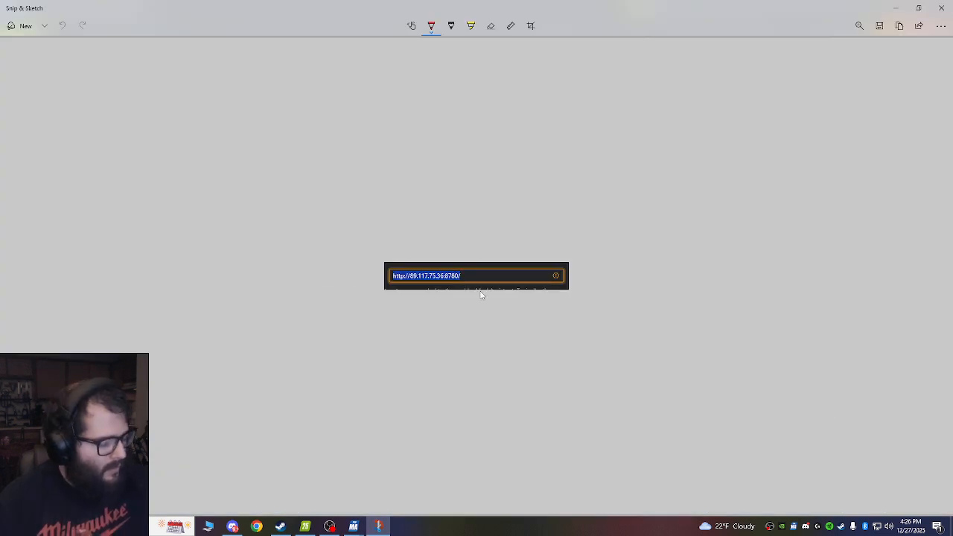
ctrl+scroll(542, 305, up, 5)
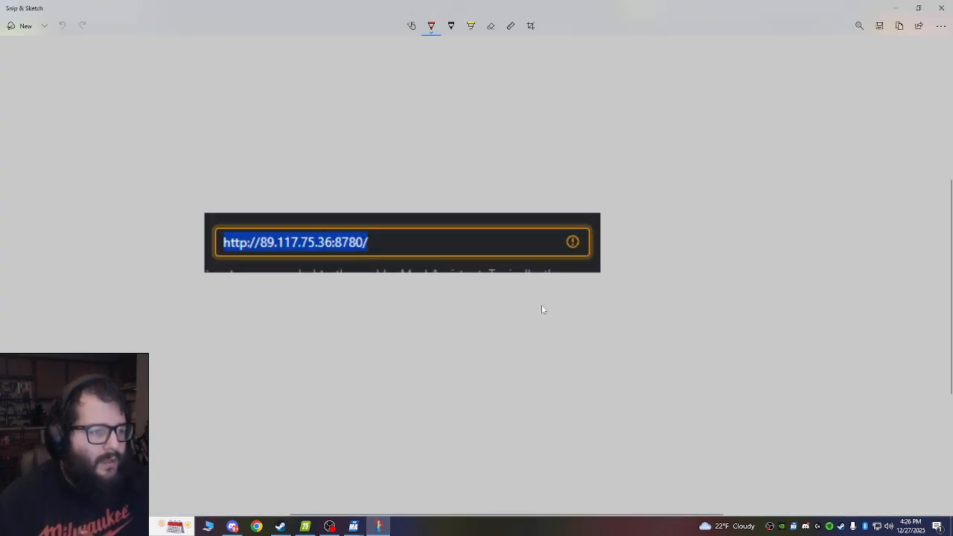
mouse_move(340, 361)
mouse_down()
mouse_move(454, 373)
mouse_move(381, 376)
mouse_move(216, 353)
mouse_move(328, 377)
mouse_move(365, 333)
mouse_move(500, 334)
mouse_up()
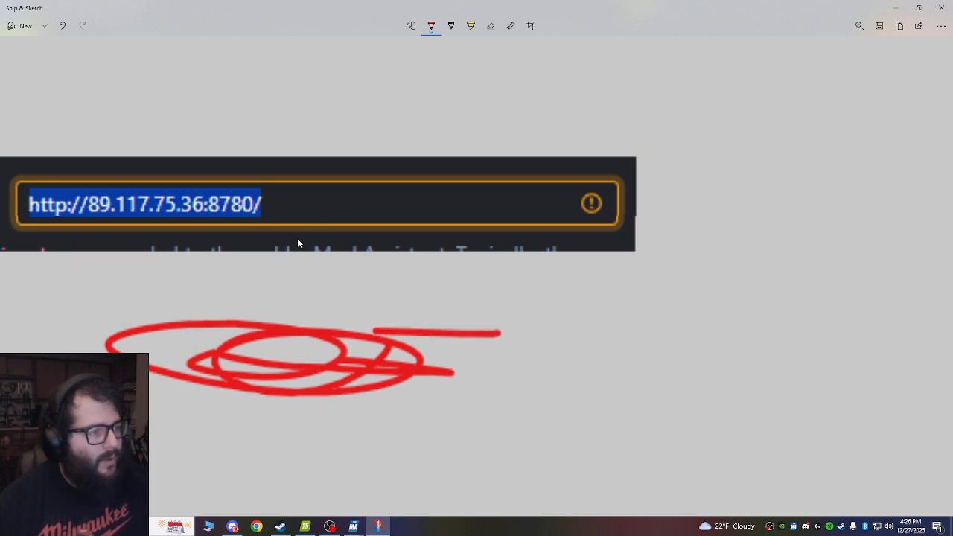
click(944, 9)
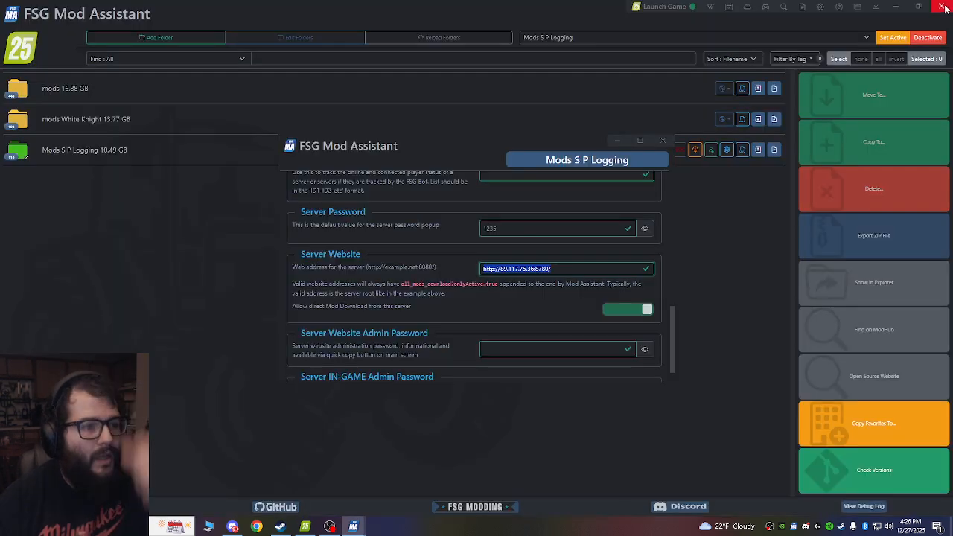
Review the direct mod download option and the server admin password fields, and close the Mods S P Logging collection settings.
click(513, 302)
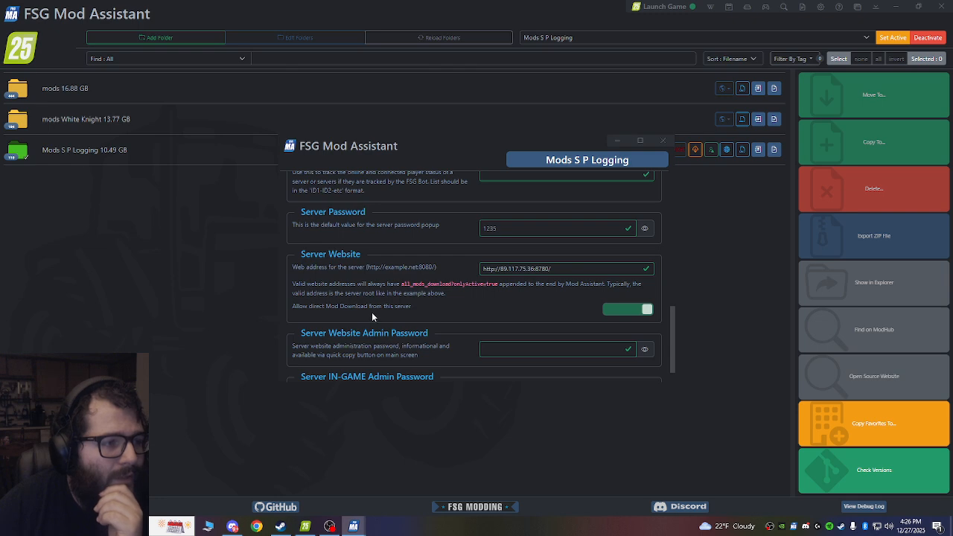
click(621, 313)
click(621, 312)
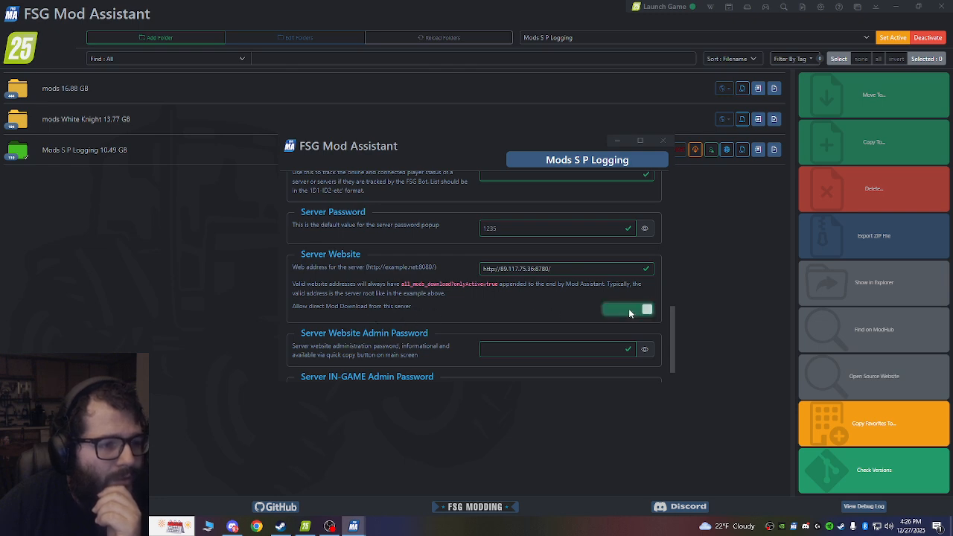
scroll(453, 308, down, 1)
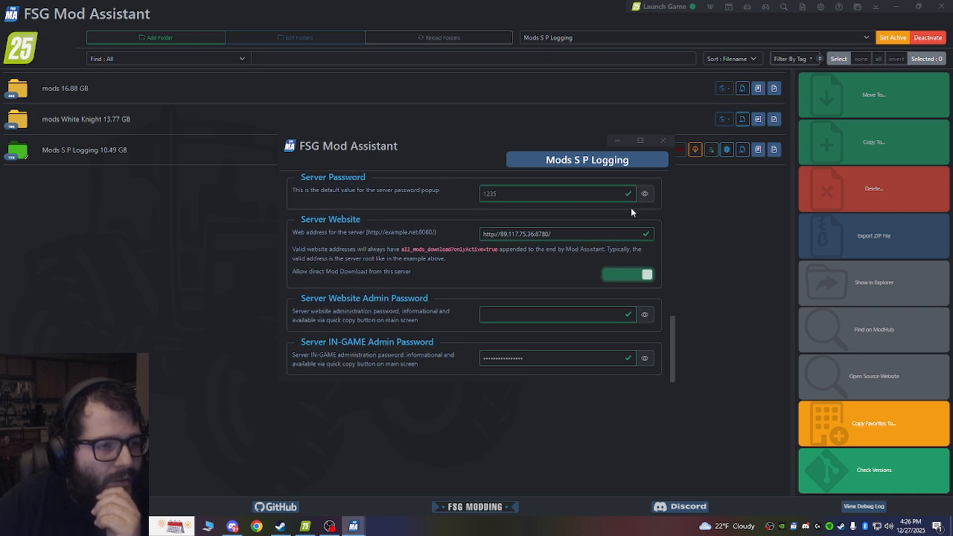
click(702, 206)
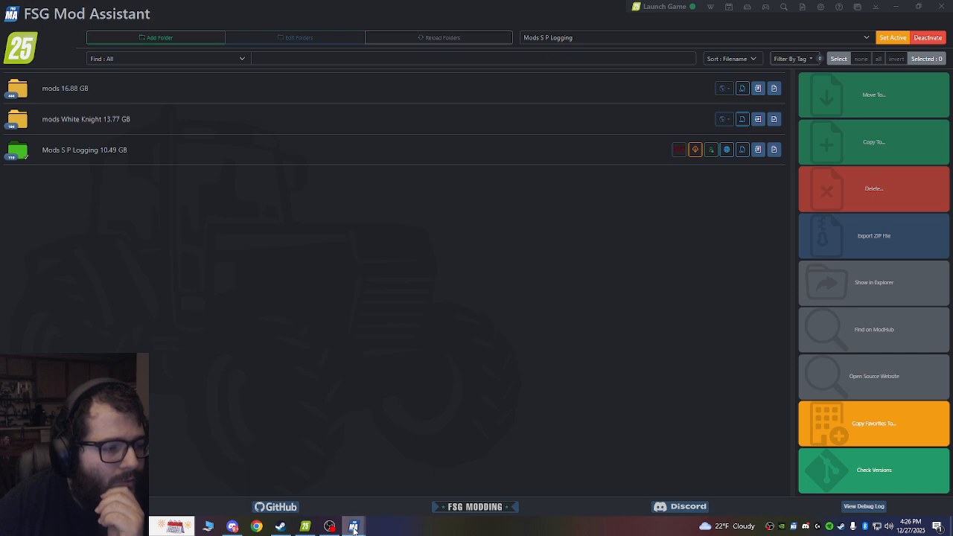
click(408, 480)
click(663, 141)
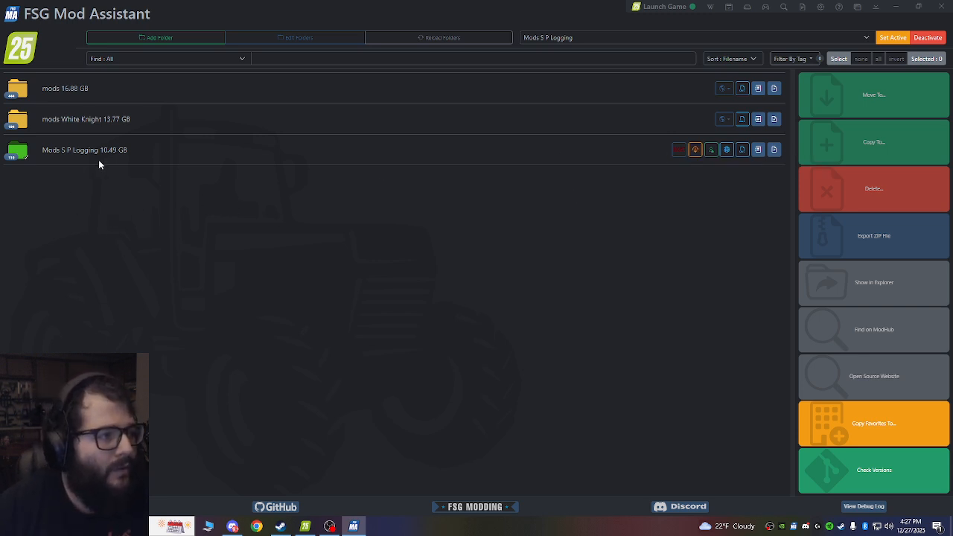
Set mods White Knight as the active collection, and switch the active collection back to Mods S P Logging.
right_click(133, 153)
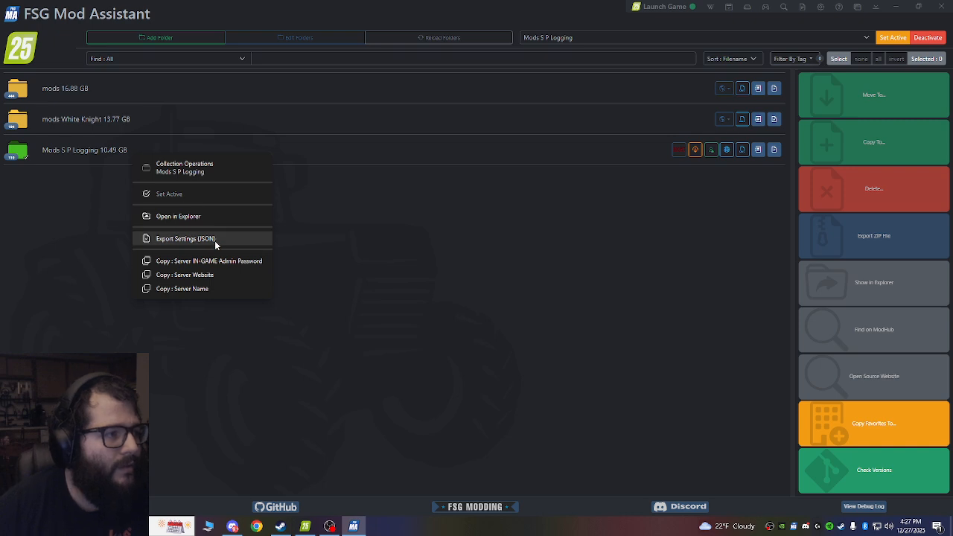
click(69, 167)
right_click(70, 116)
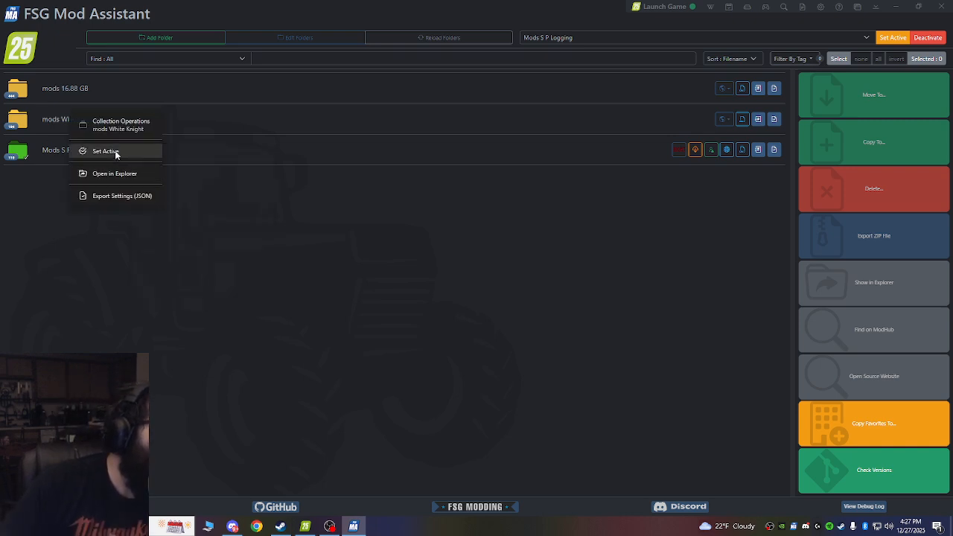
click(106, 152)
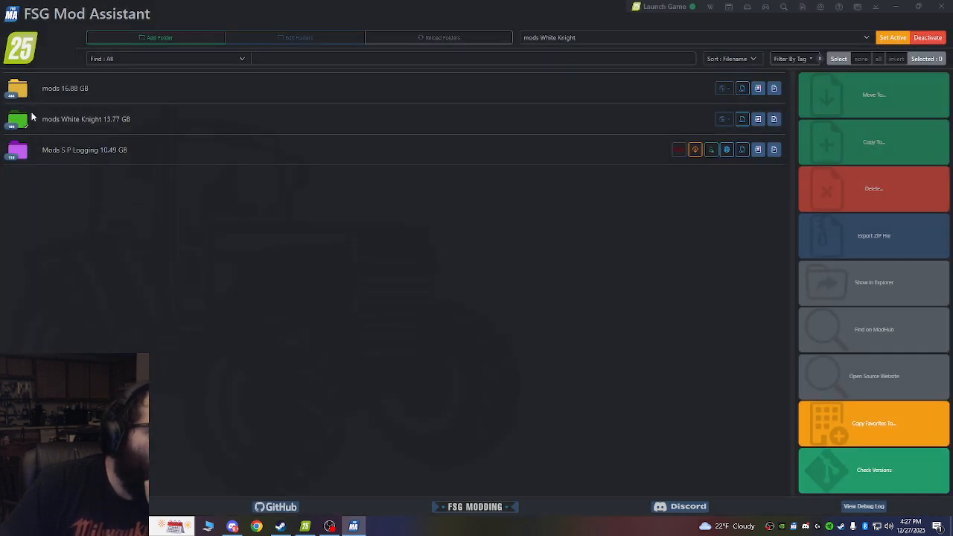
right_click(51, 157)
click(75, 192)
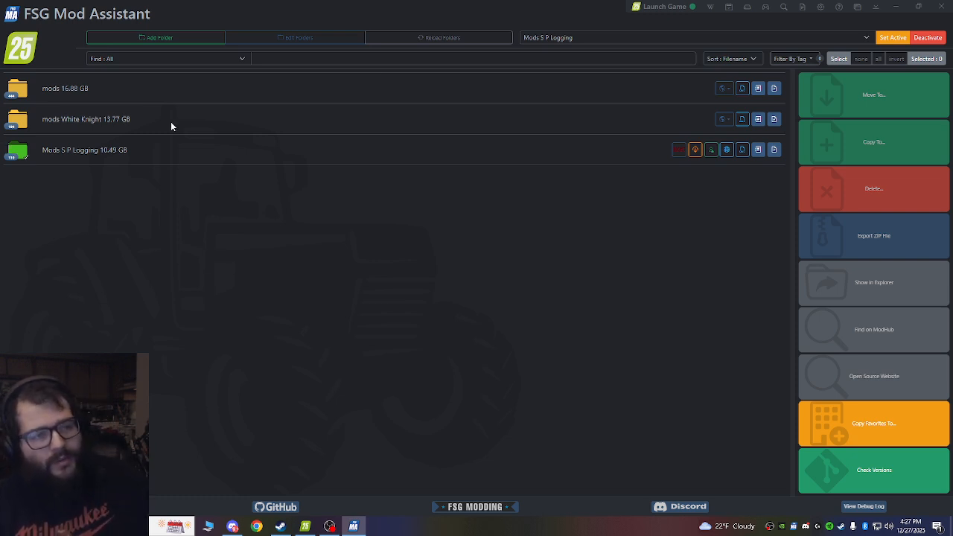
Close FSG Mod Assistant and relaunch it from its desktop shortcut.
click(920, 6)
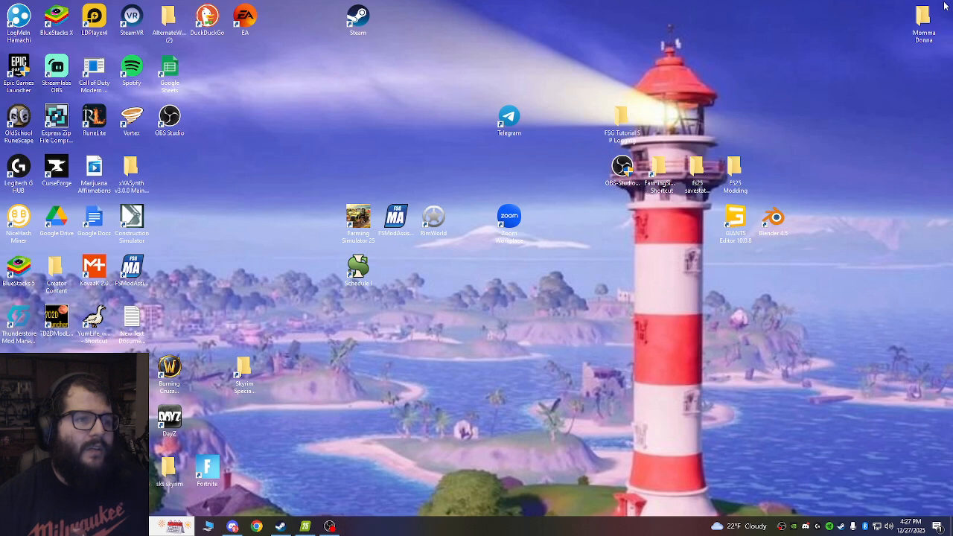
double_click(396, 218)
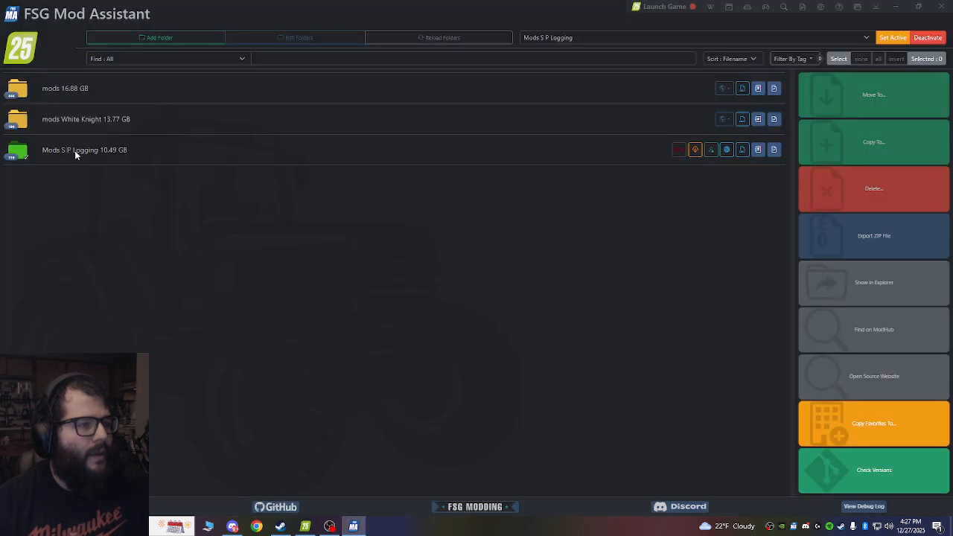
View the available collection operations for Mods S P Logging, and close FSG Mod Assistant.
right_click(75, 152)
click(329, 247)
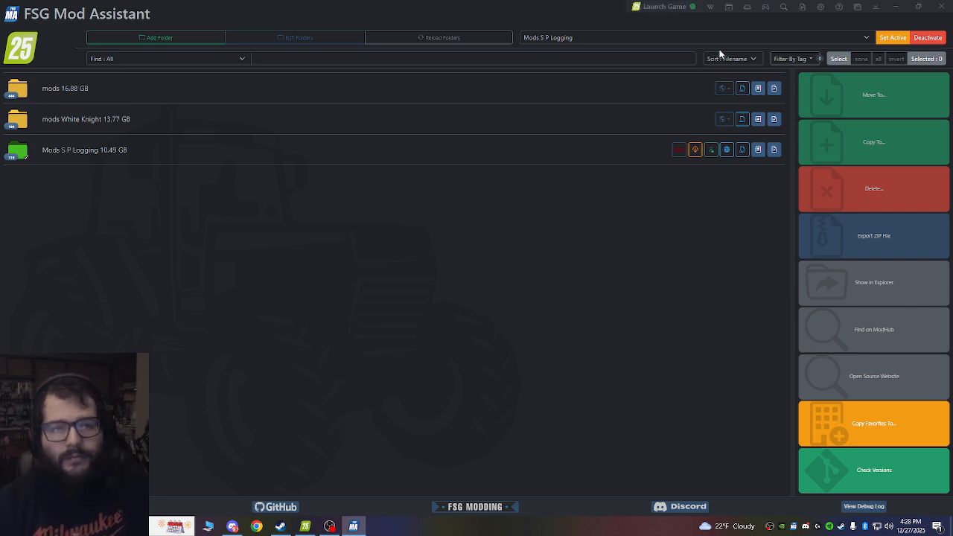
click(942, 6)
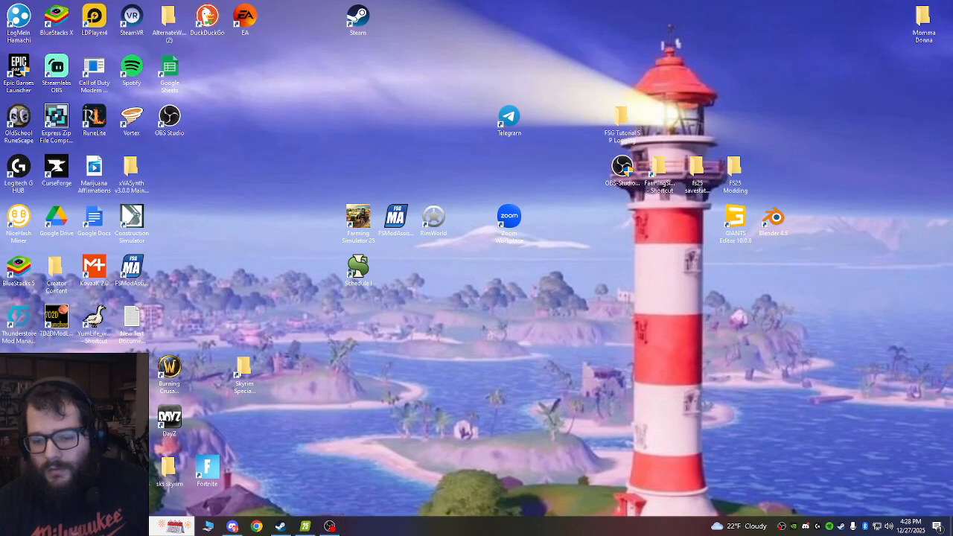